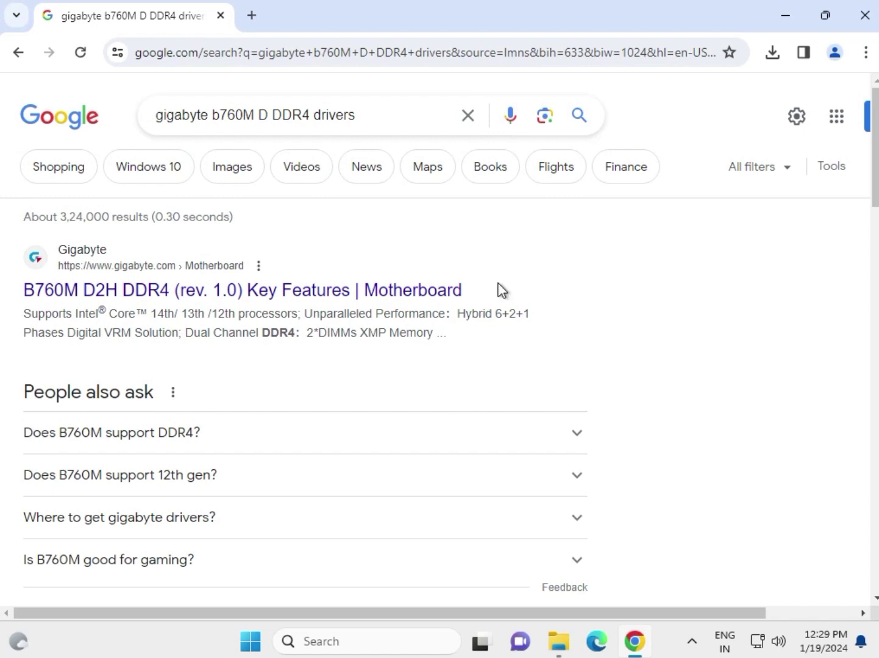
# - Open the Gigabyte B760M D DDR4 (rev. 1.0) search result in a new tab and switch to it
pyautogui.rightClick(393, 292)
pyautogui.click(434, 310)
pyautogui.click(311, 19)
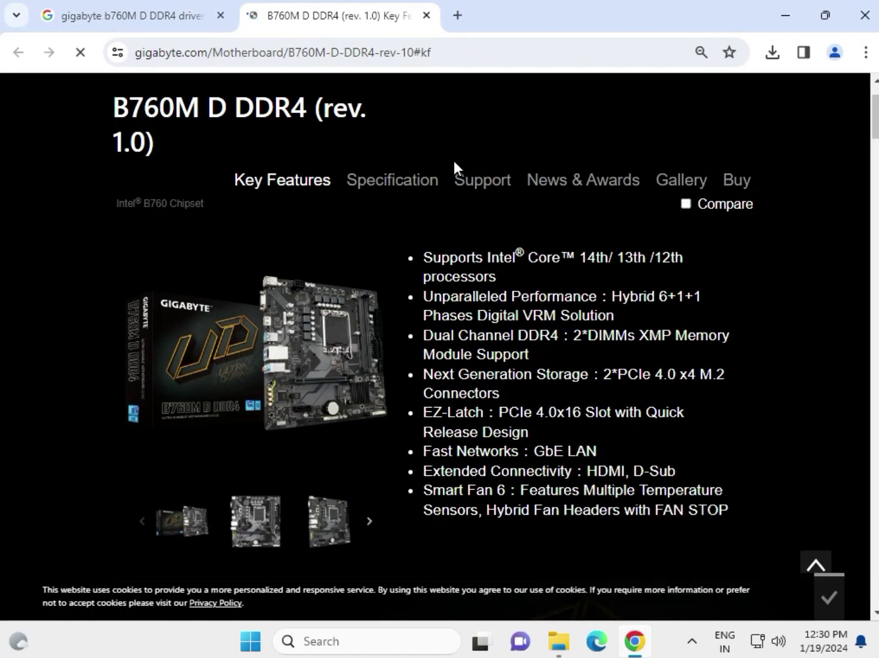
# - Go to the board's Support downloads and filter drivers to Windows 11 64bit
pyautogui.click(474, 186)
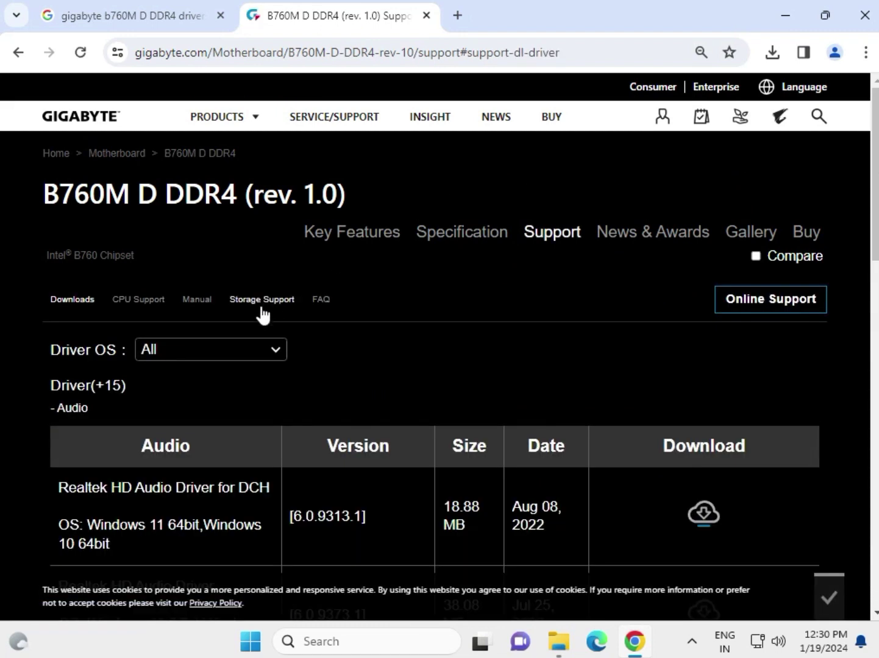
pyautogui.click(274, 361)
pyautogui.click(245, 366)
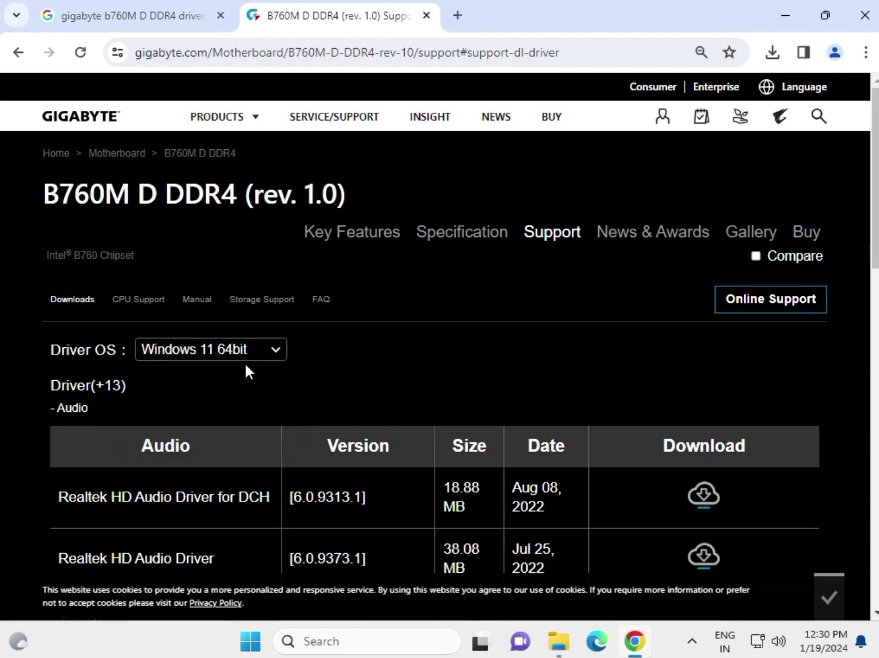
# - Download the Realtek HD Audio Driver for DCH
pyautogui.scroll(-3, 396, 386)
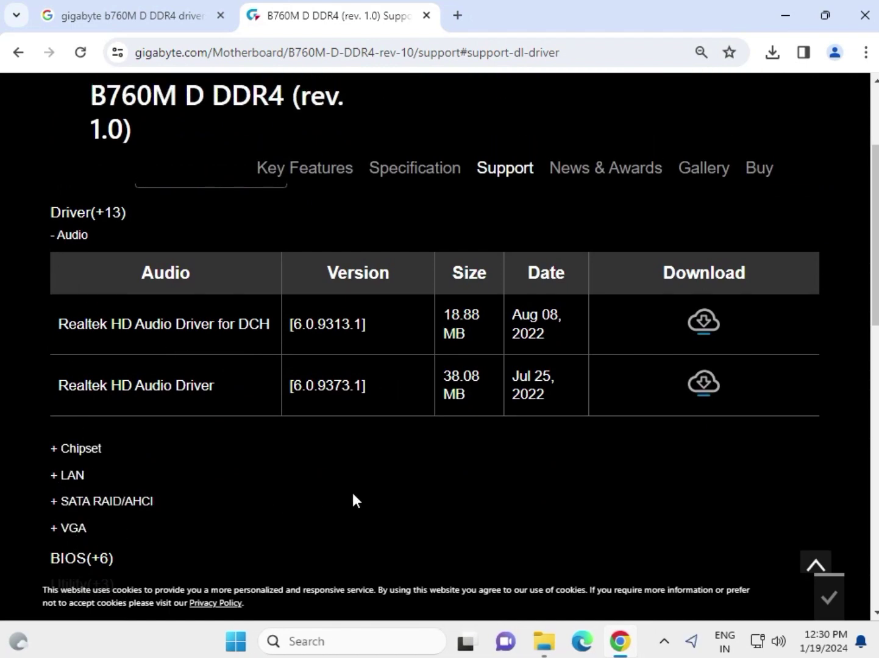
pyautogui.scroll(1, 377, 485)
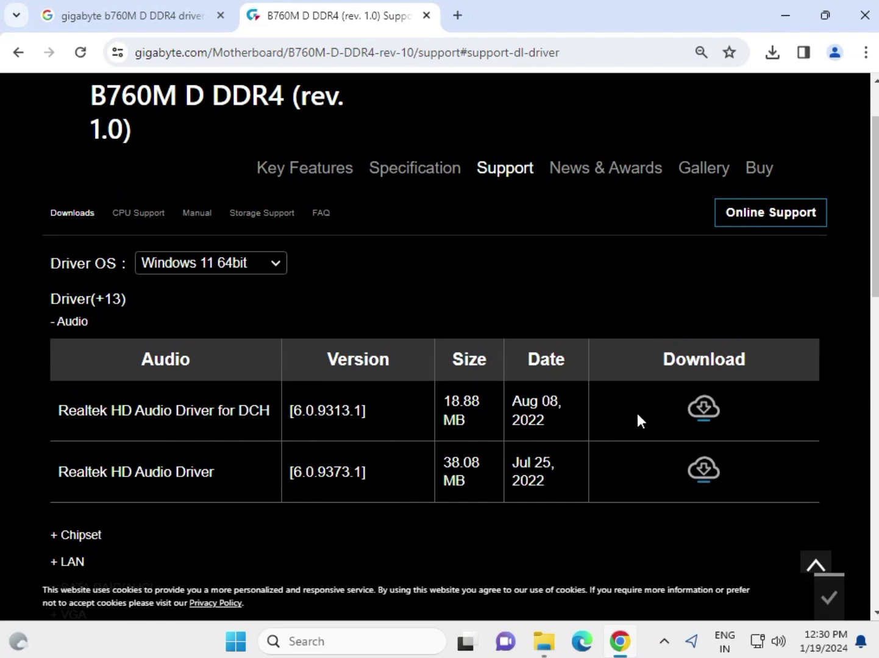
pyautogui.click(702, 404)
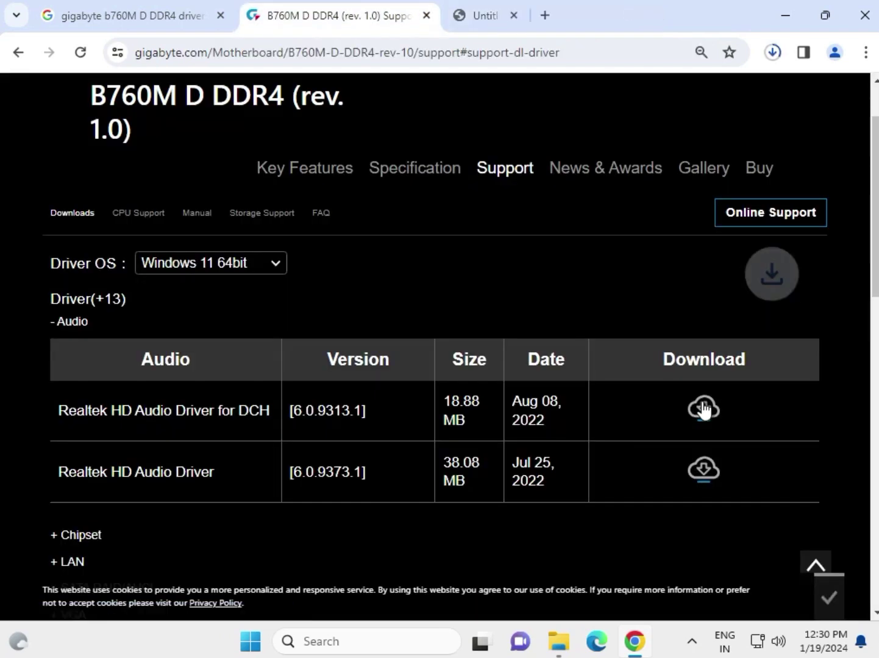
# - Launch the Realtek audio installer from the downloaded realtekdch zip, approve it, and close the zip window
pyautogui.click(762, 52)
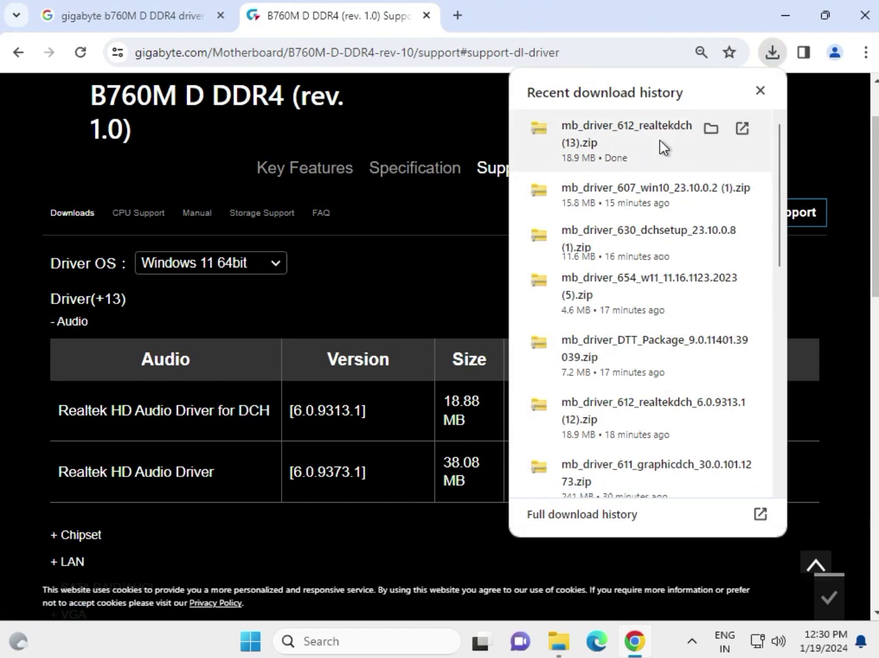
pyautogui.click(658, 140)
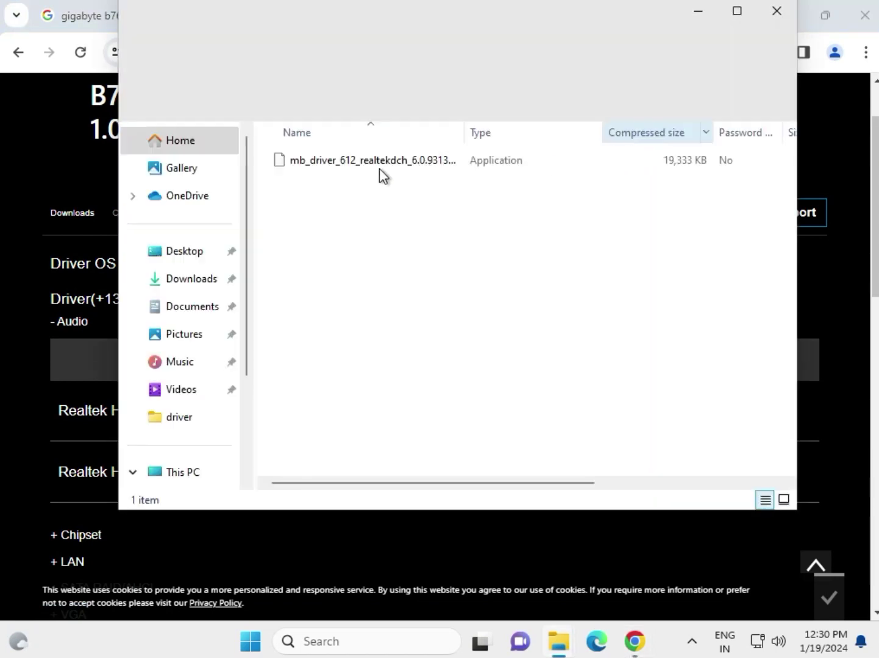
pyautogui.click(381, 163)
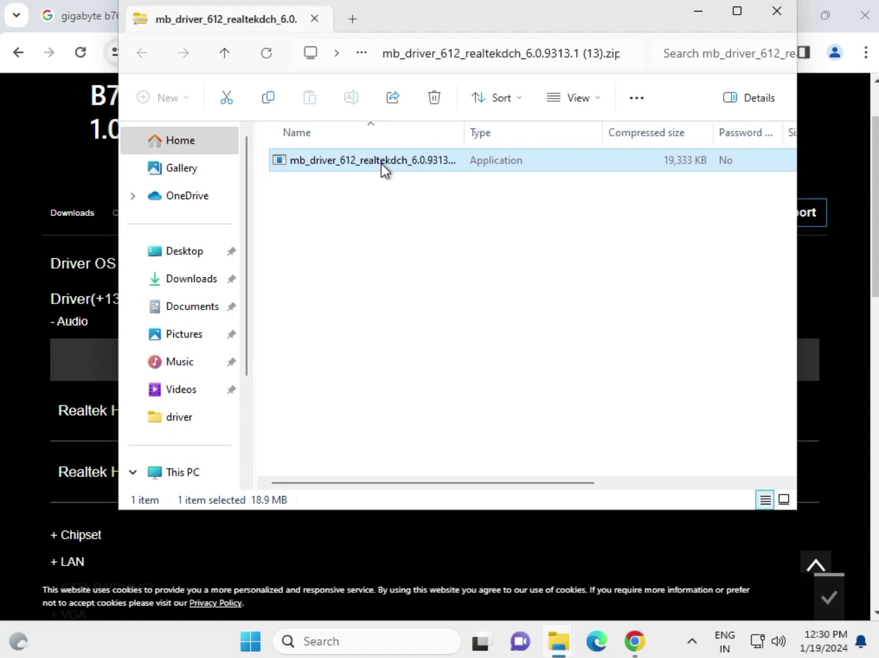
pyautogui.doubleClick(381, 163)
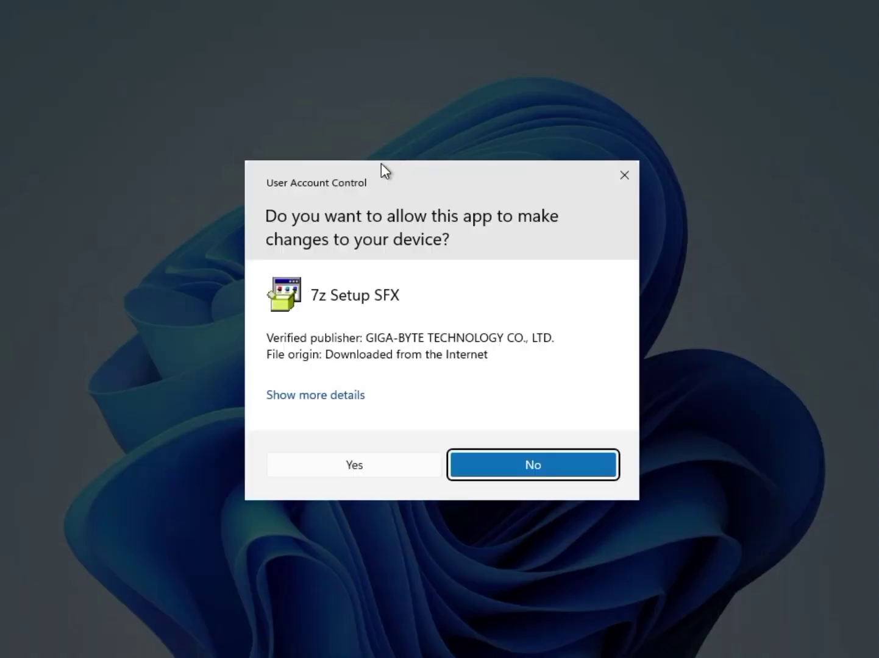
pyautogui.click(407, 467)
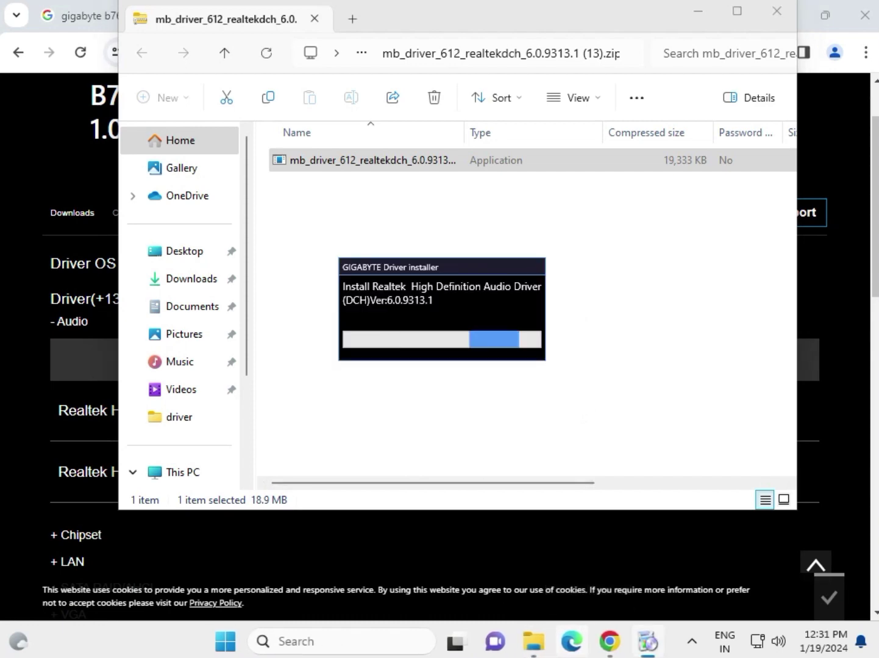
pyautogui.click(776, 11)
# - Expand the Chipset drivers and download the Intel Dynamic Tuning Technology (APO) Driver package
pyautogui.scroll(-2, 65, 482)
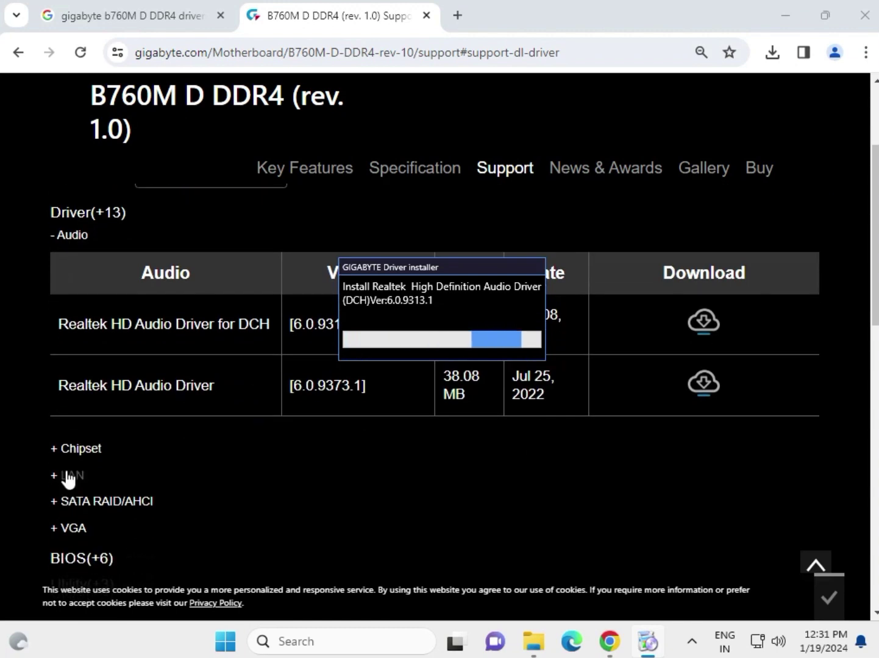
pyautogui.click(70, 451)
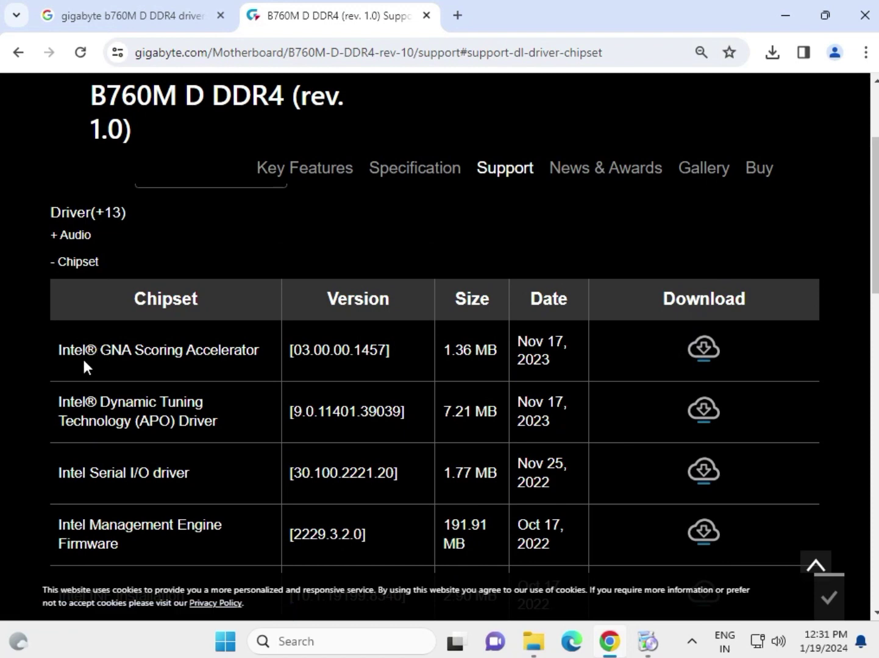
pyautogui.scroll(-1, 203, 483)
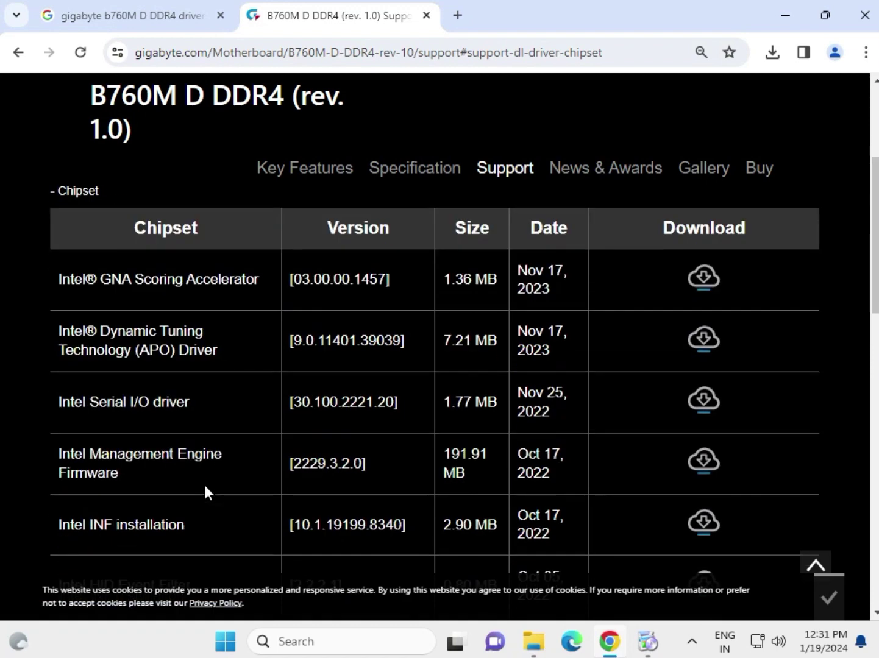
pyautogui.scroll(-1, 204, 487)
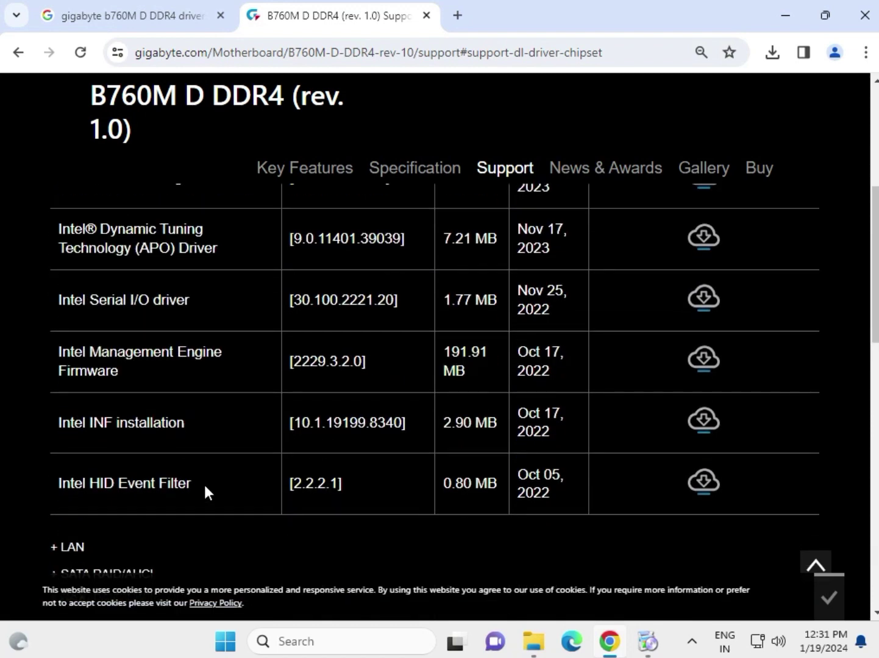
pyautogui.scroll(5, 203, 488)
pyautogui.scroll(-3, 205, 512)
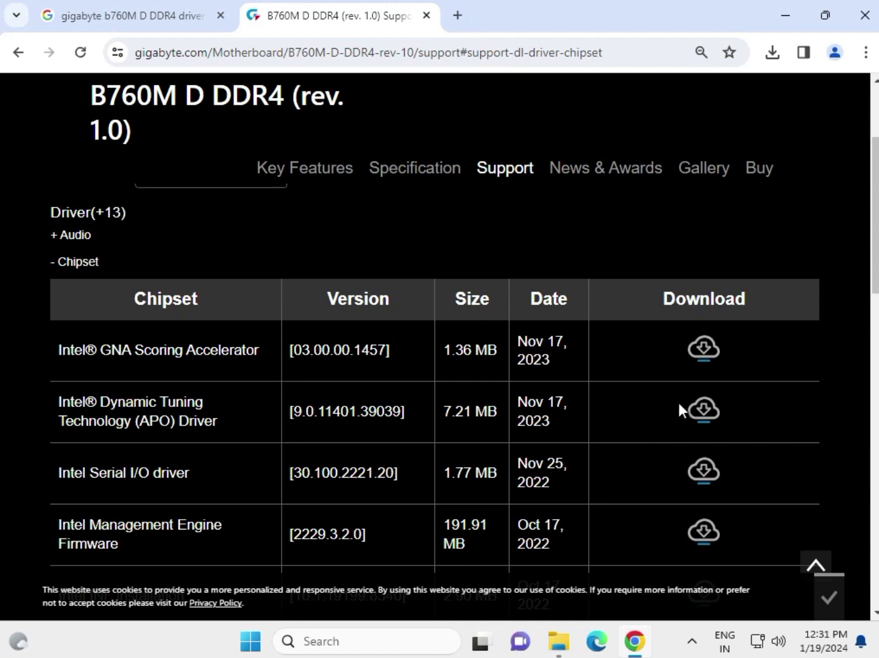
pyautogui.click(701, 415)
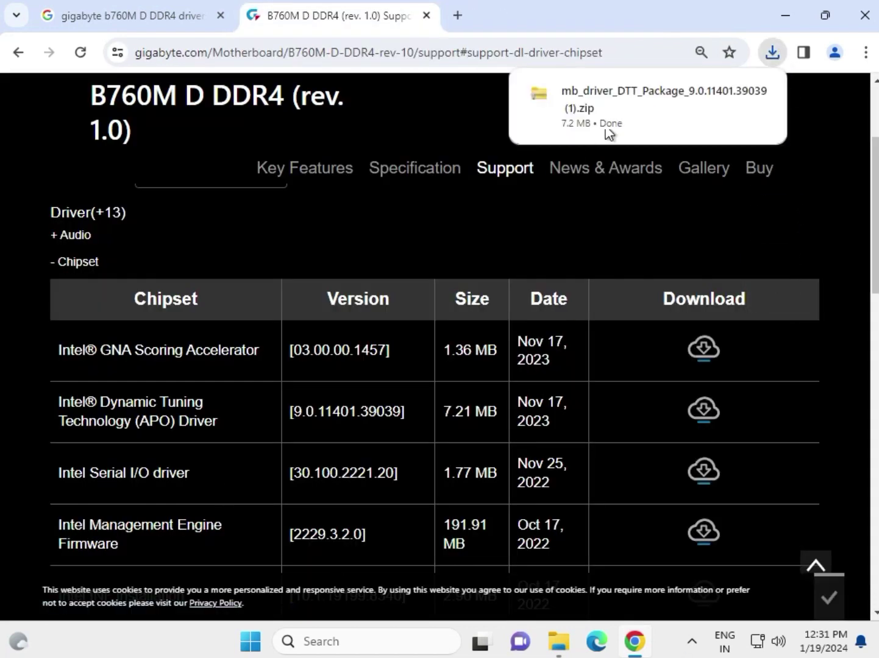
# - Launch the DTT_Package installer from the downloaded DTT zip and approve it
pyautogui.click(646, 93)
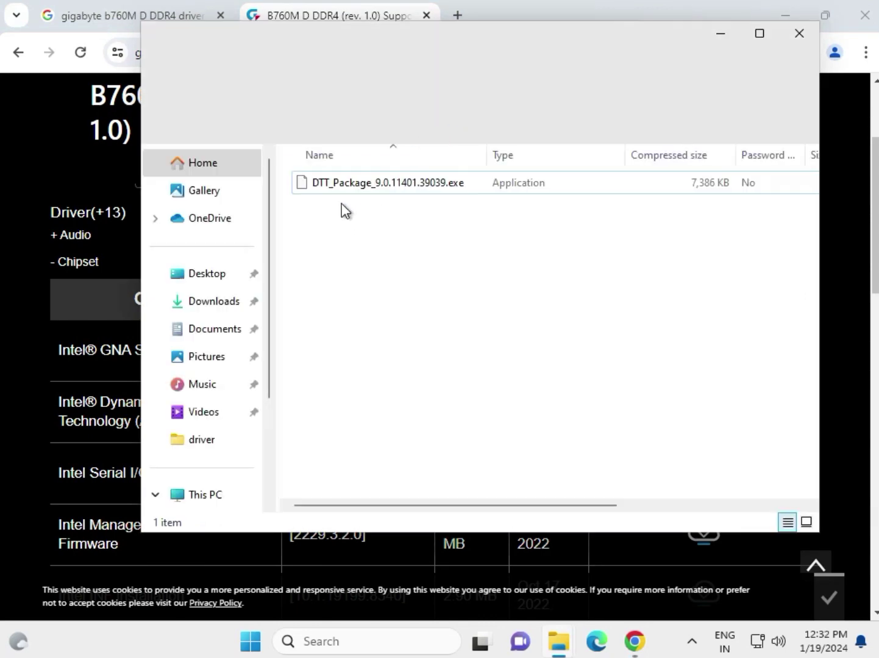
pyautogui.click(360, 191)
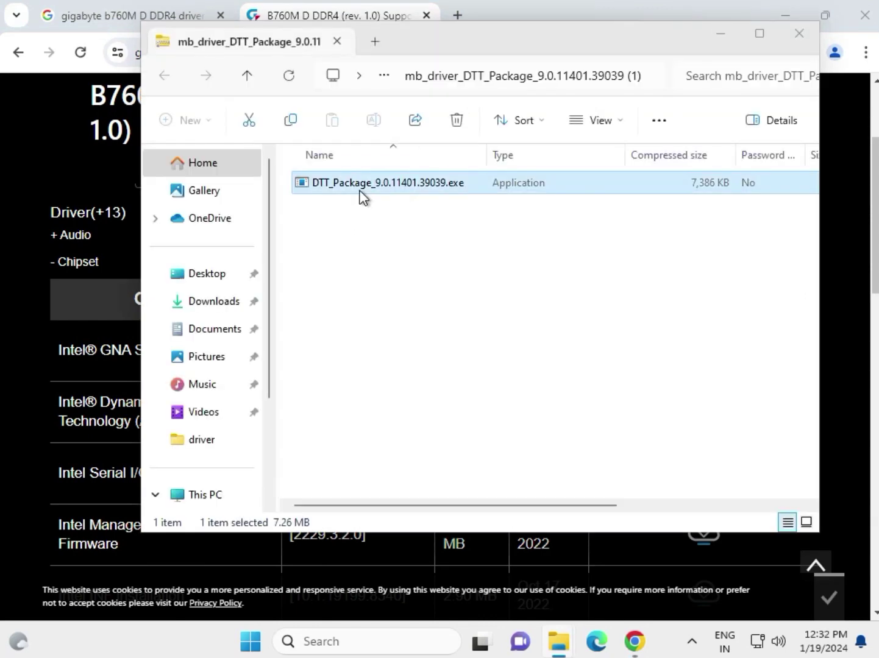
pyautogui.doubleClick(360, 192)
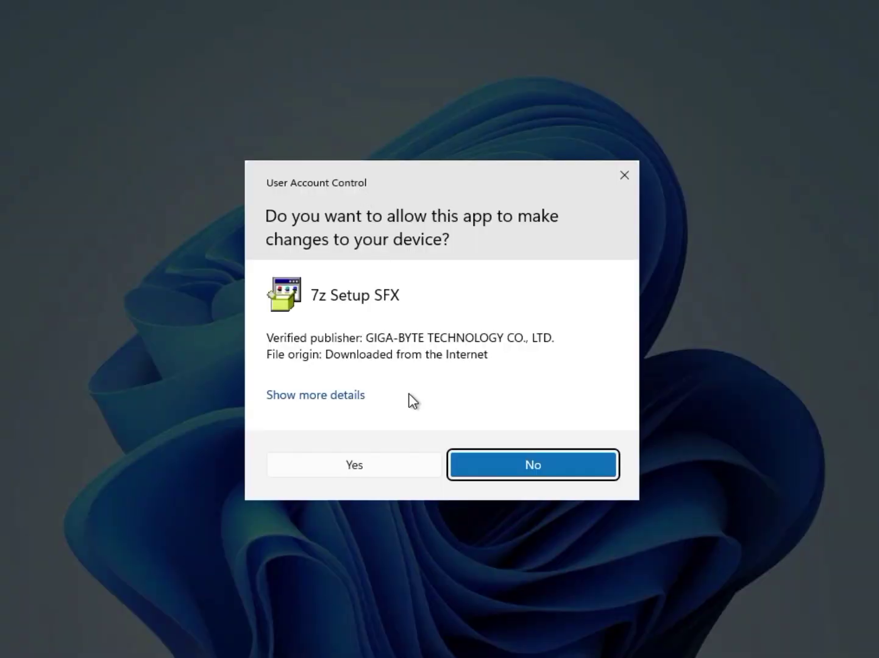
pyautogui.click(408, 458)
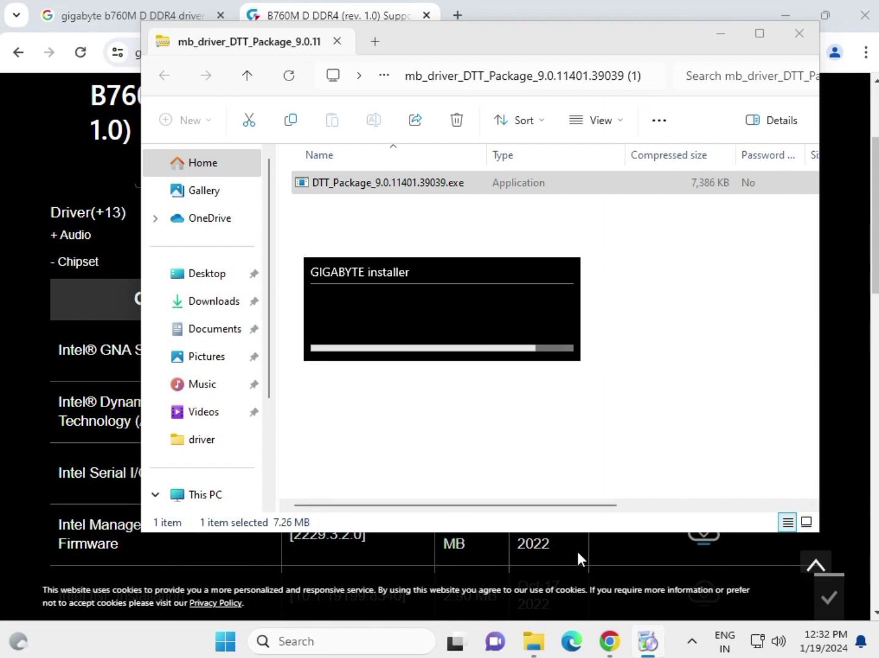
# - Expand the LAN drivers on the support page and dismiss the DTT BIOS-feature warning
pyautogui.click(648, 572)
pyautogui.scroll(-3, 164, 430)
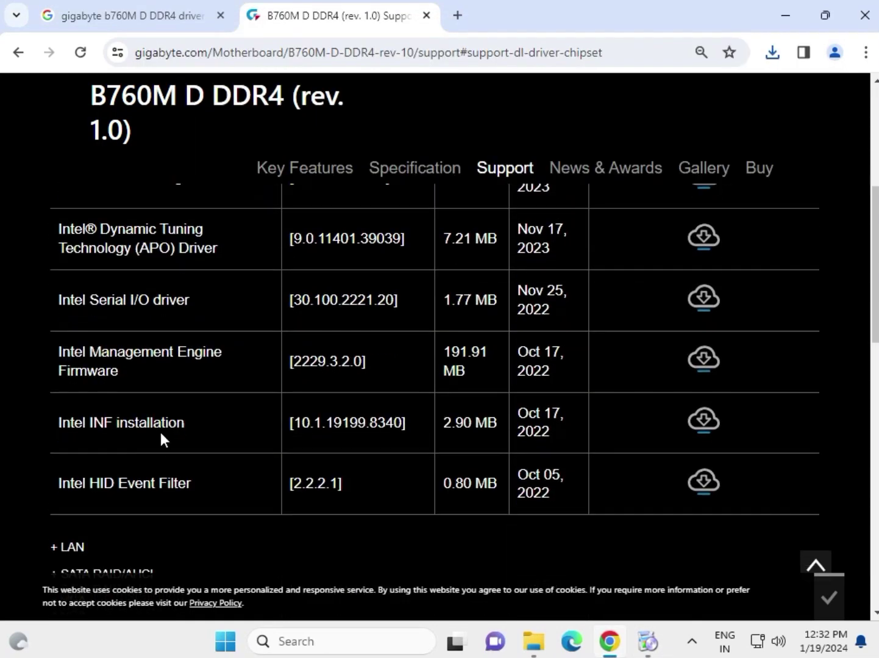
pyautogui.scroll(-2, 152, 436)
pyautogui.click(74, 463)
pyautogui.scroll(-4, 146, 462)
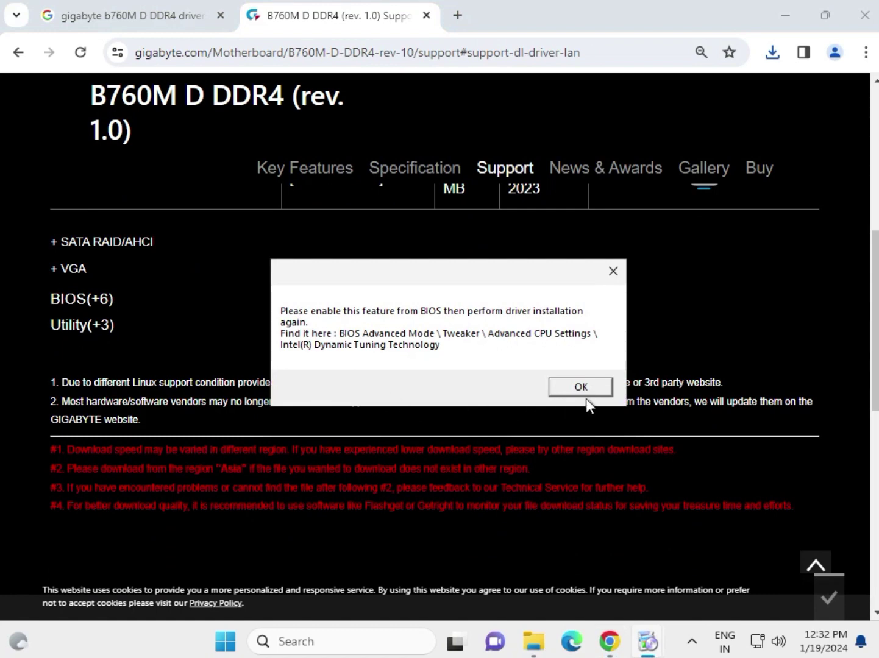
pyautogui.click(587, 393)
pyautogui.scroll(3, 549, 360)
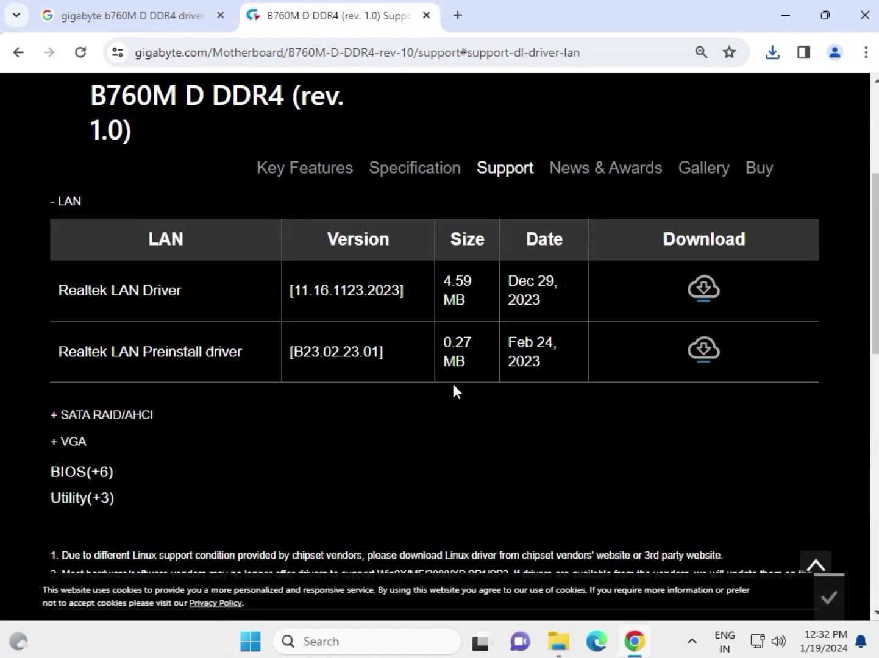
# - Download the Realtek LAN Driver 11.16.1123.2023
pyautogui.scroll(2, 131, 389)
pyautogui.moveTo(111, 378); pyautogui.dragTo(172, 379)
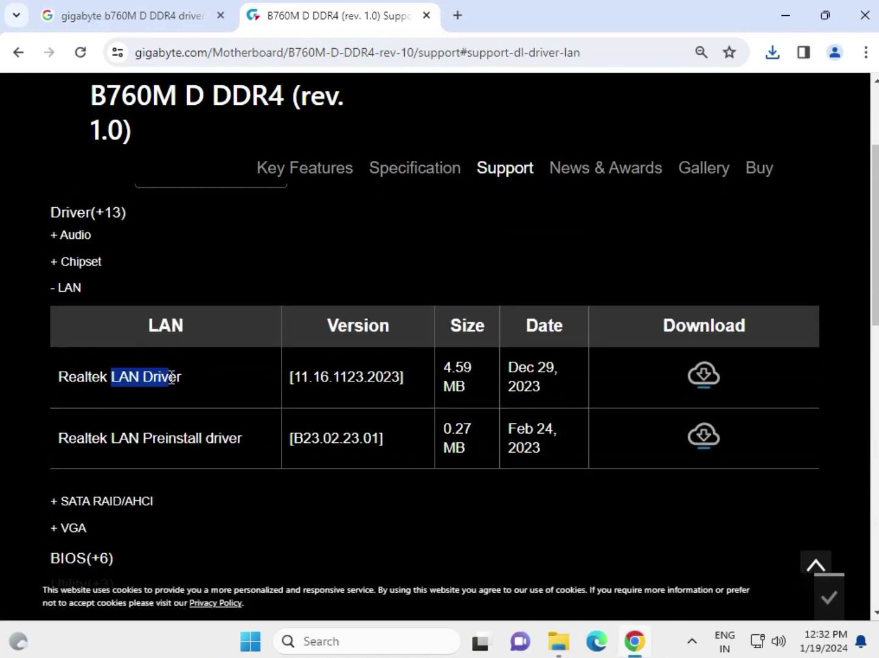
pyautogui.click(702, 377)
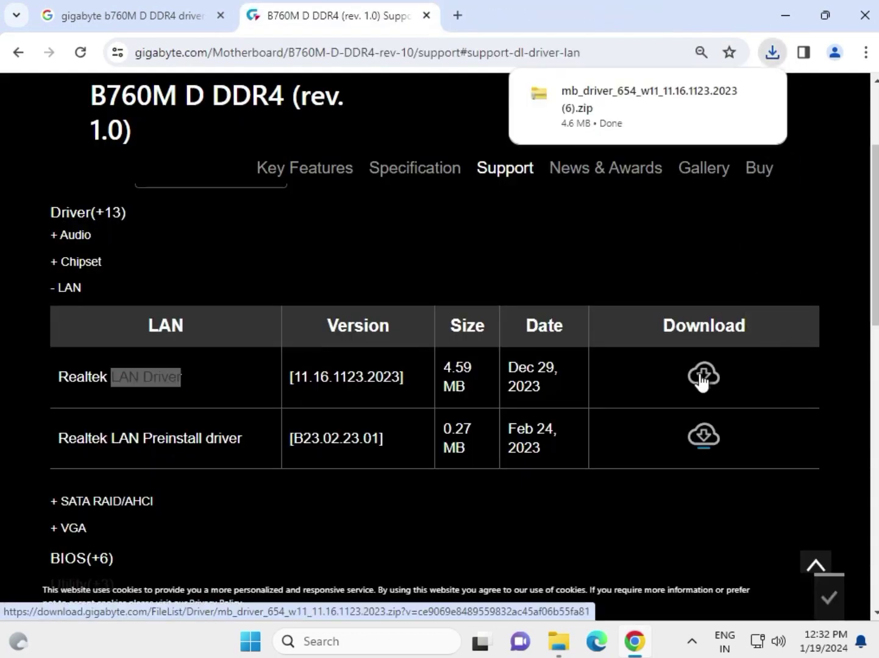
# - Run the Realtek LAN driver installer from its zip, approve it, and return to the support page
pyautogui.click(643, 111)
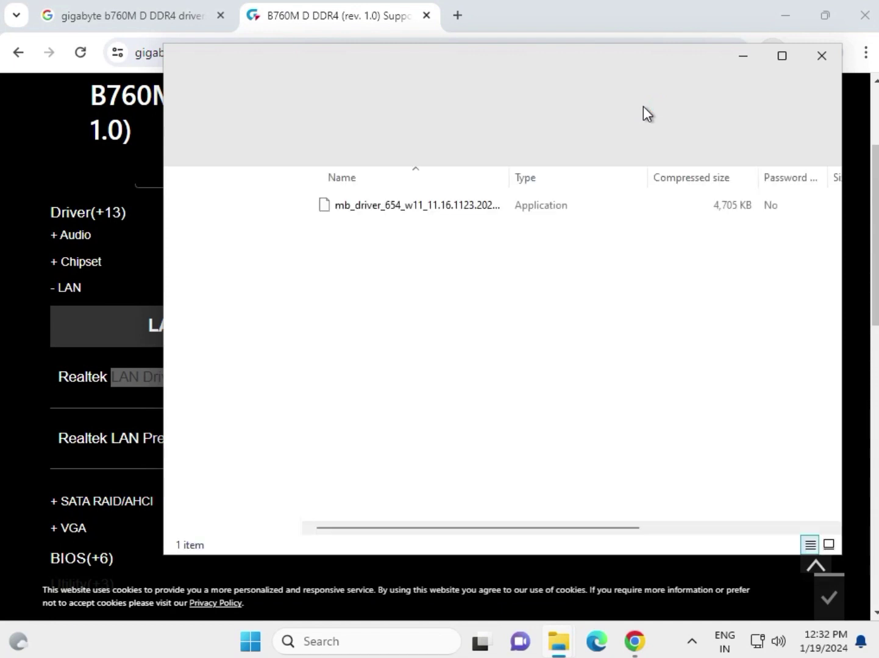
pyautogui.click(427, 206)
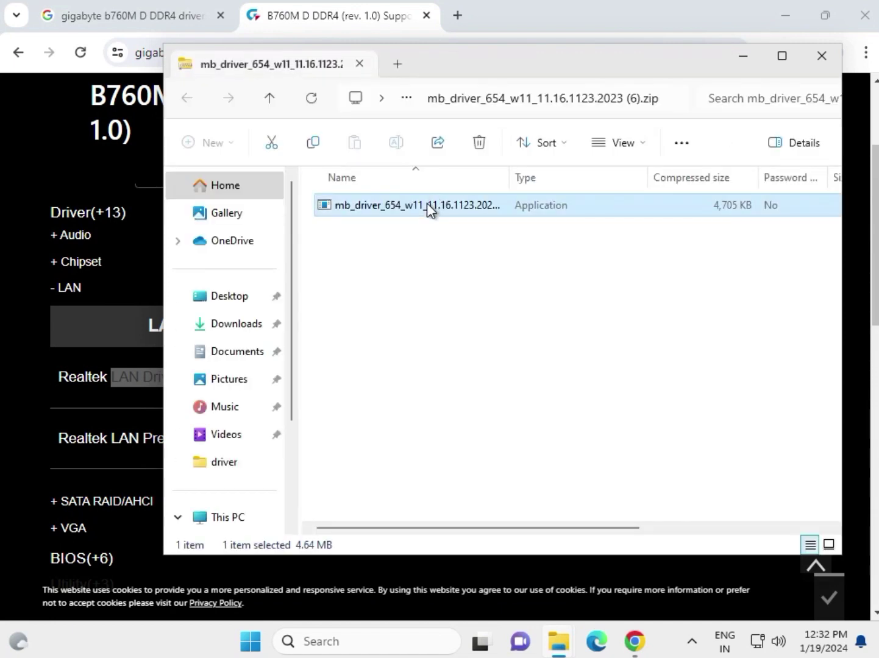
pyautogui.doubleClick(427, 204)
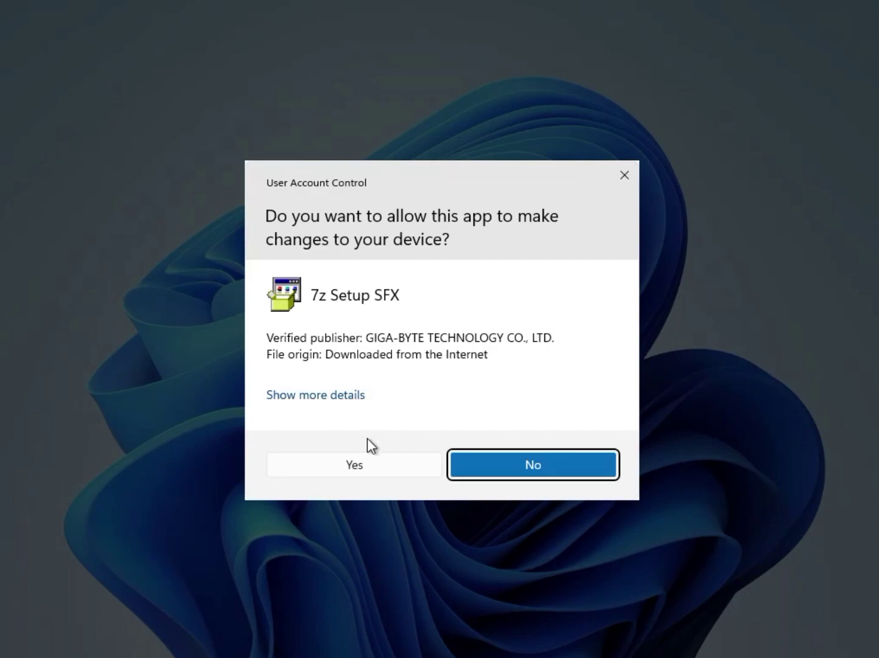
pyautogui.click(373, 465)
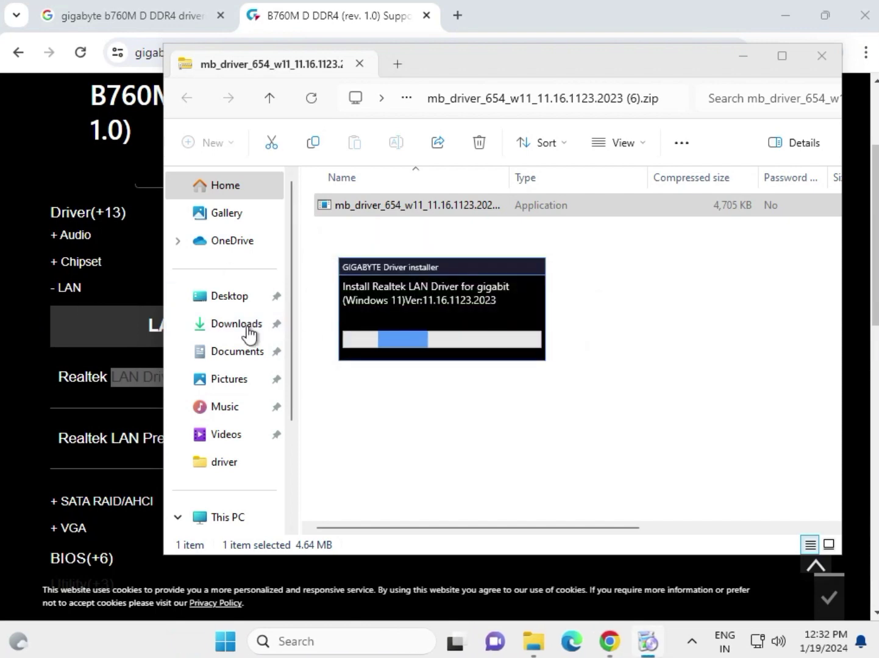
pyautogui.click(2, 375)
pyautogui.scroll(-3, 206, 390)
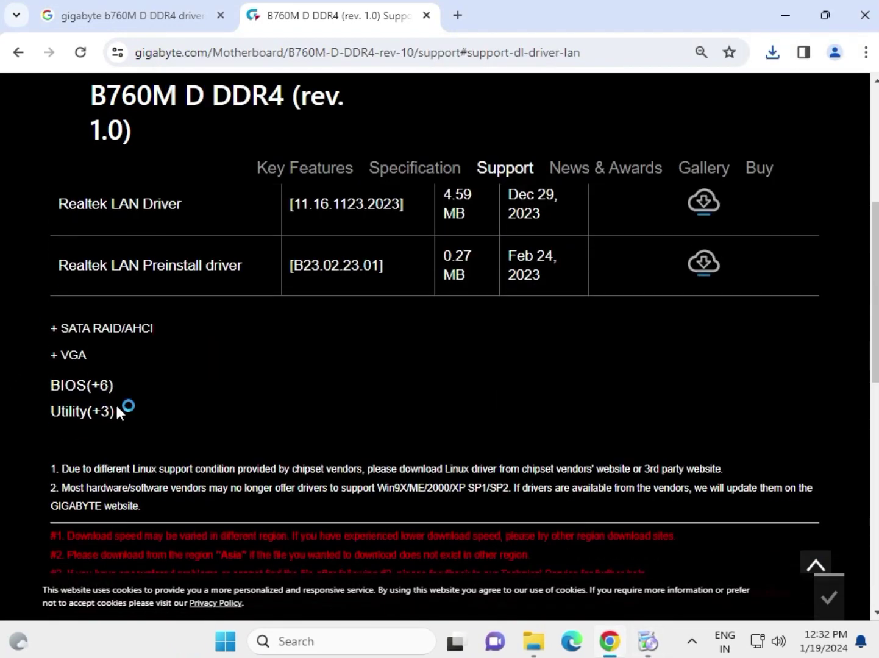
# - Expand the VGA drivers list to reveal the Intel Graphic Driver entry
pyautogui.click(72, 356)
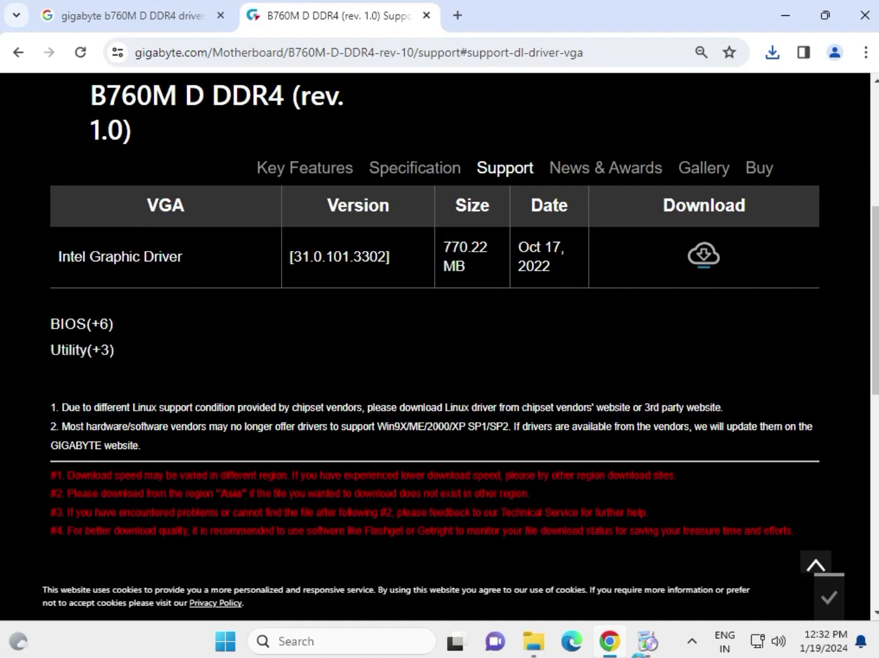
pyautogui.moveTo(609, 641)
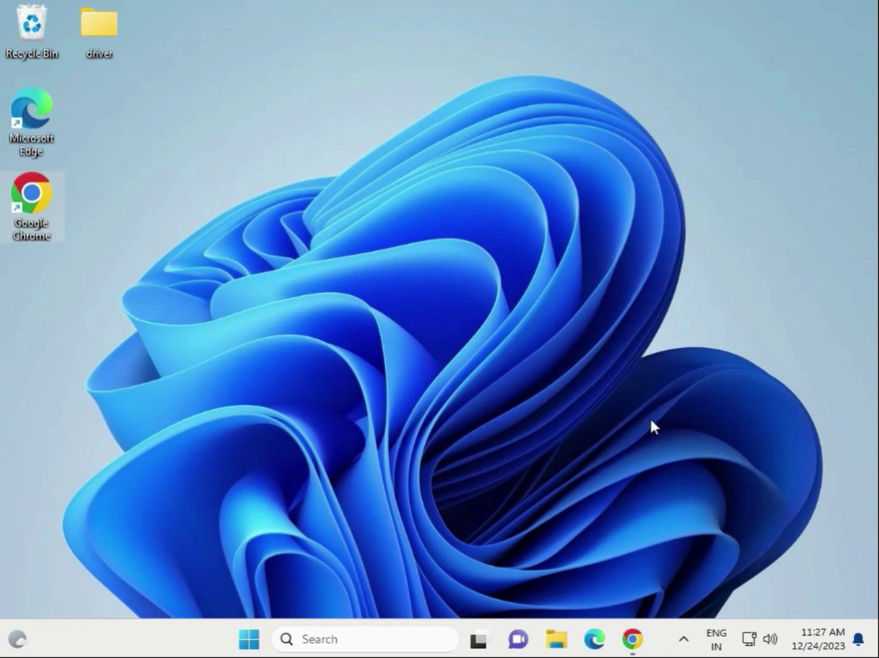
# - Open the Downloads folder in a new File Explorer window
pyautogui.click(556, 640)
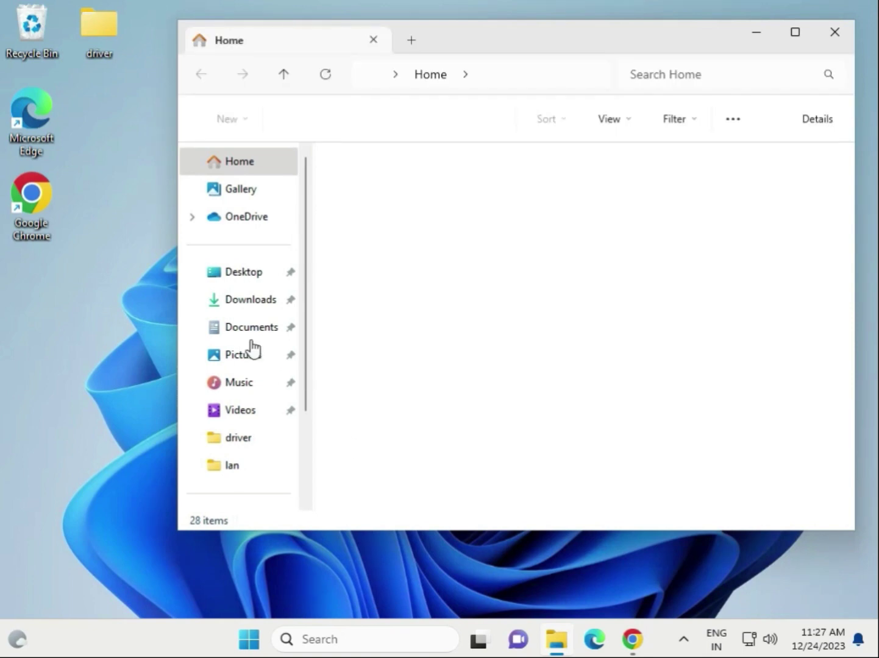
pyautogui.scroll(-1, 242, 437)
pyautogui.scroll(-1, 241, 437)
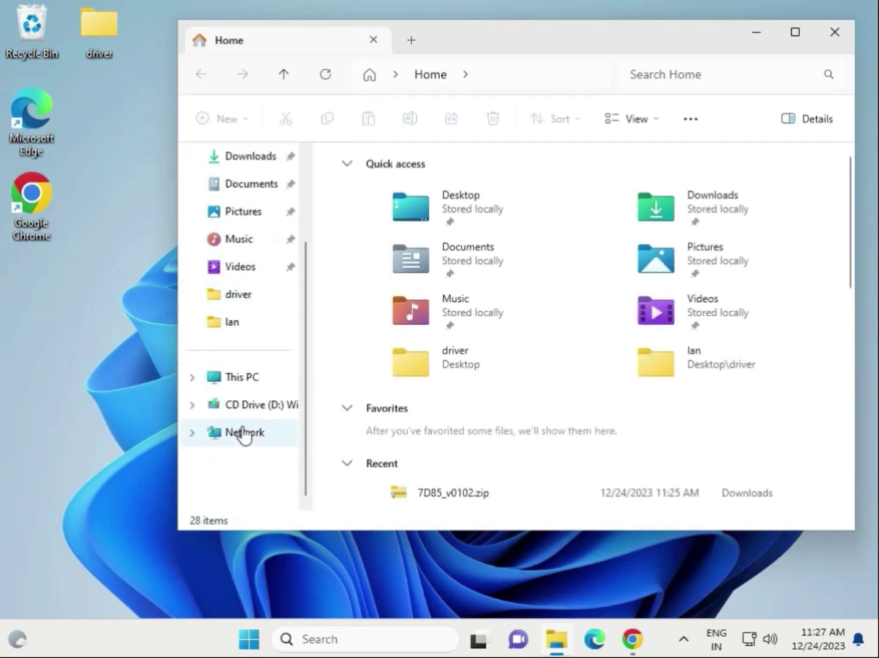
pyautogui.click(251, 381)
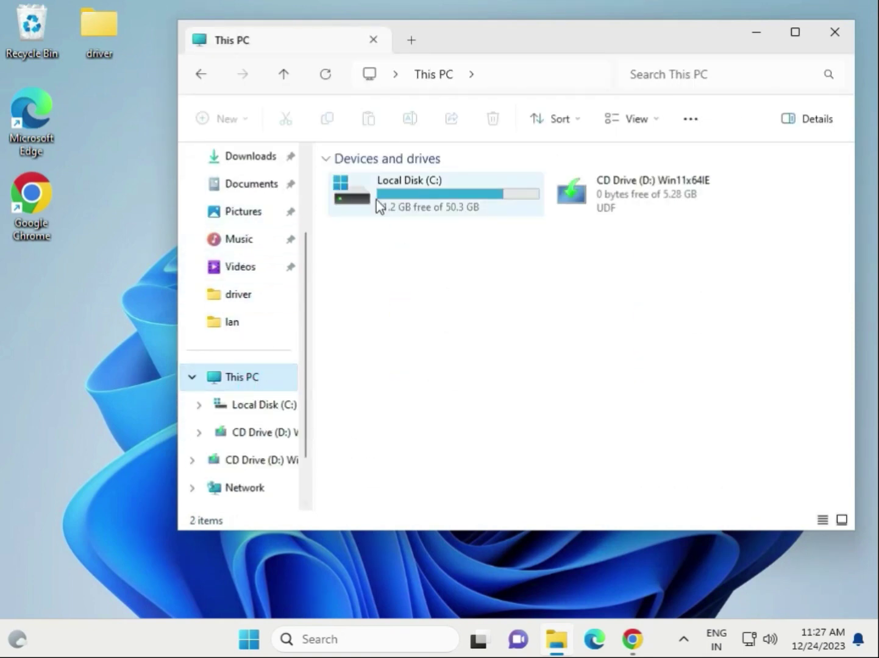
pyautogui.click(257, 161)
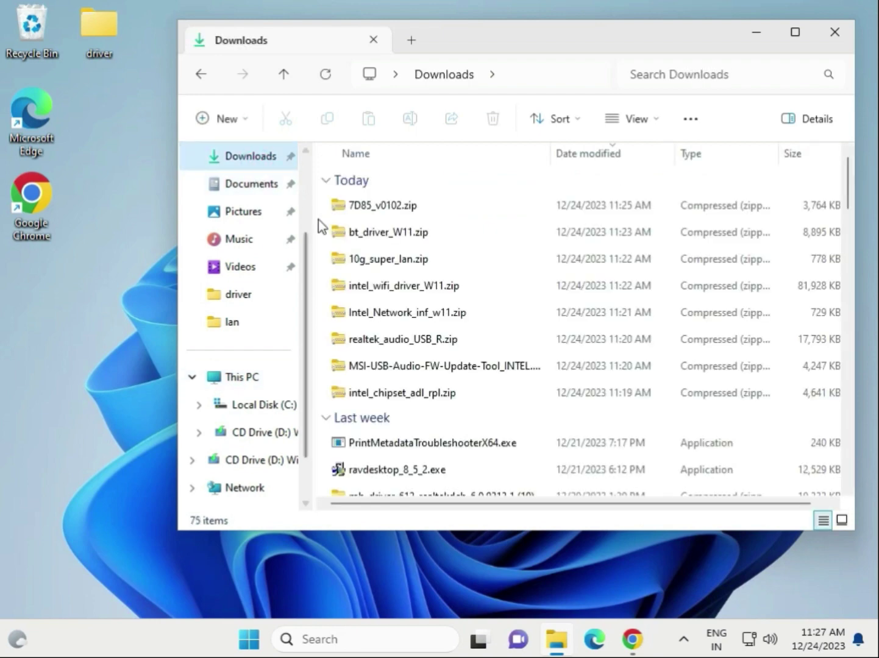
# - Copy the eight zips downloaded today and open the Desktop driver folder
pyautogui.click(402, 394)
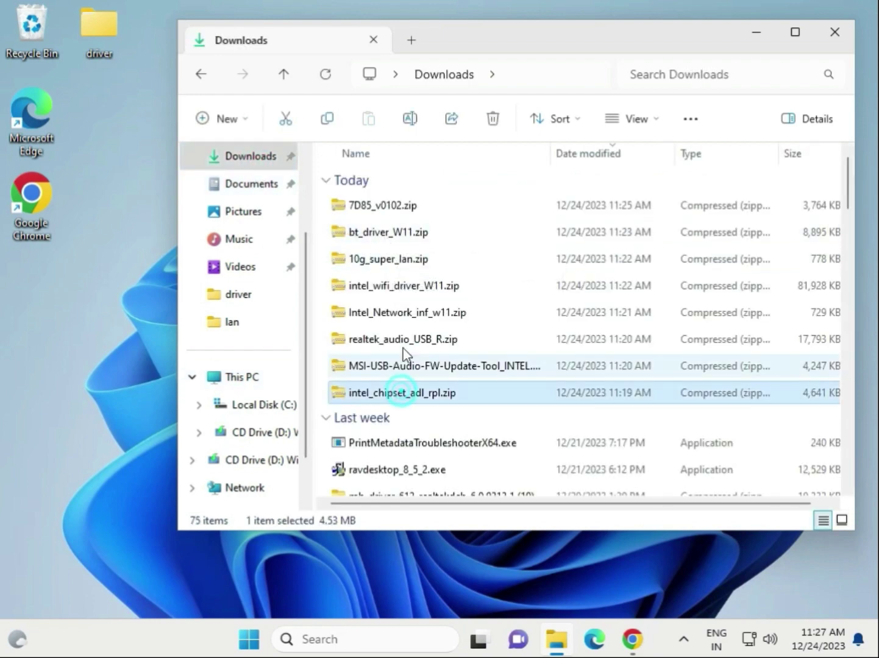
pyautogui.keyDown('shift'); pyautogui.click(413, 208); pyautogui.keyUp('shift')
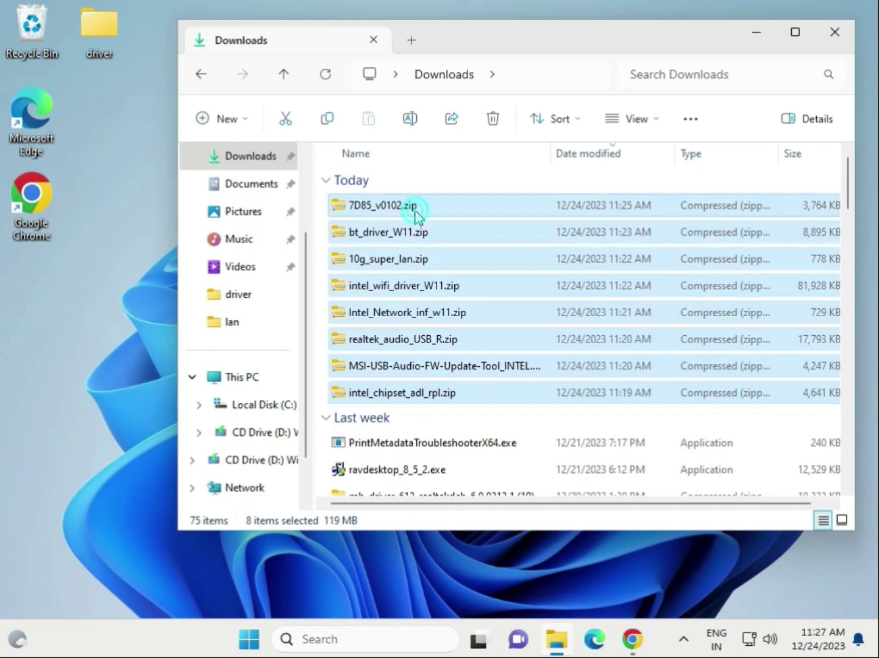
pyautogui.rightClick(434, 272)
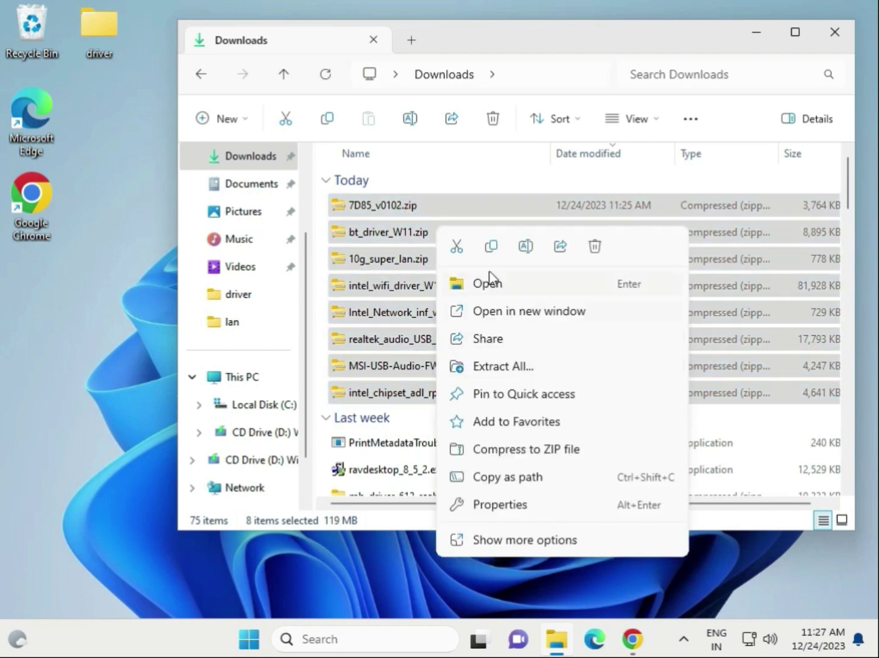
pyautogui.click(489, 248)
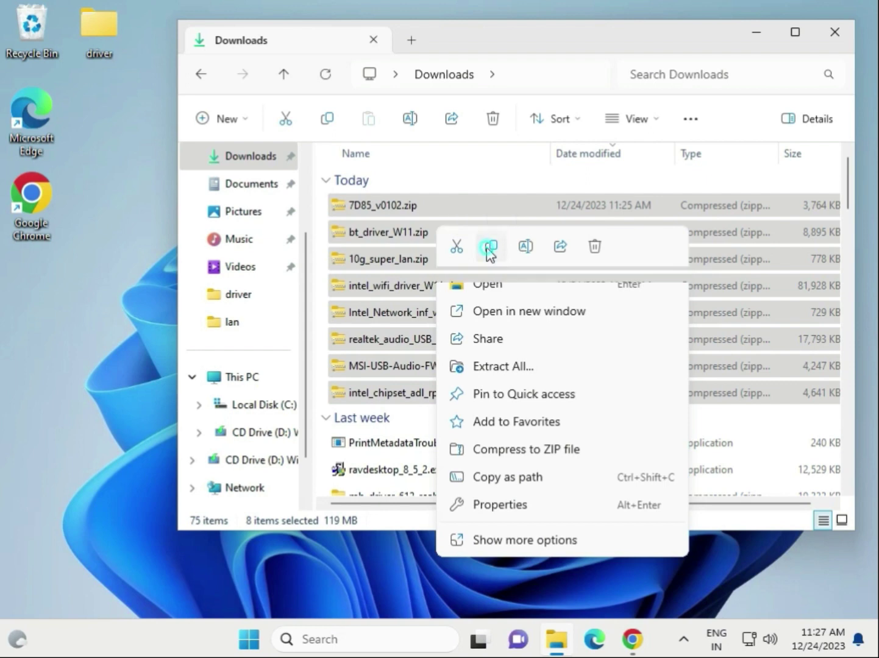
pyautogui.doubleClick(102, 35)
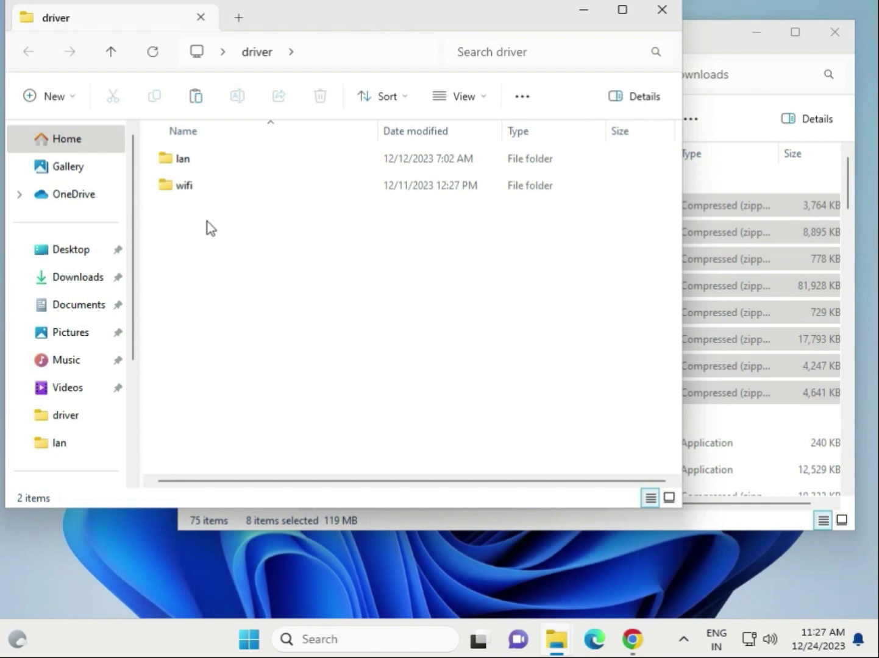
# - Delete the old lan and wifi folders and paste the eight driver zips into driver
pyautogui.hotkey('ctrl', 'a')
pyautogui.press('Delete')
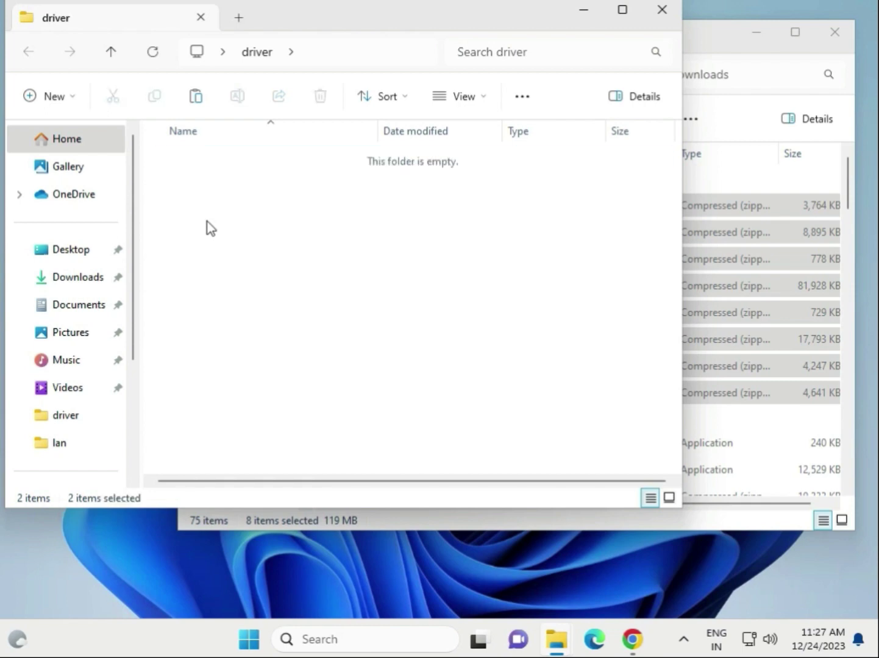
pyautogui.rightClick(232, 263)
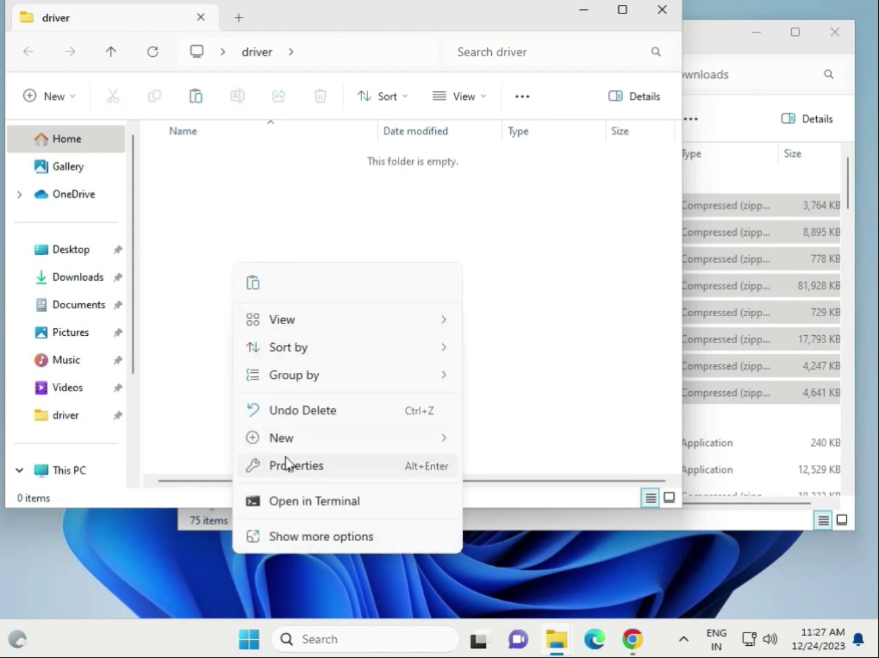
pyautogui.click(255, 284)
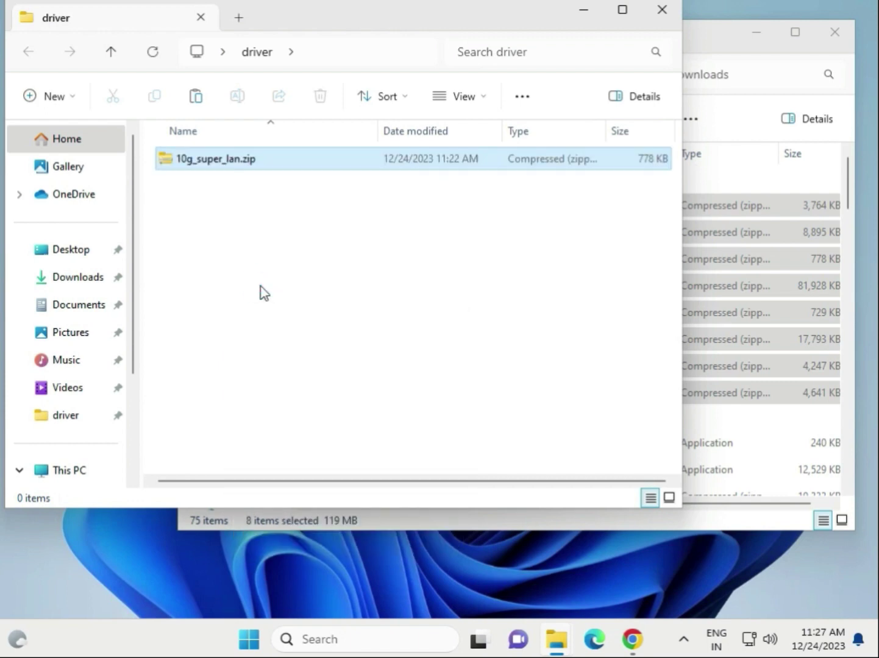
pyautogui.click(367, 402)
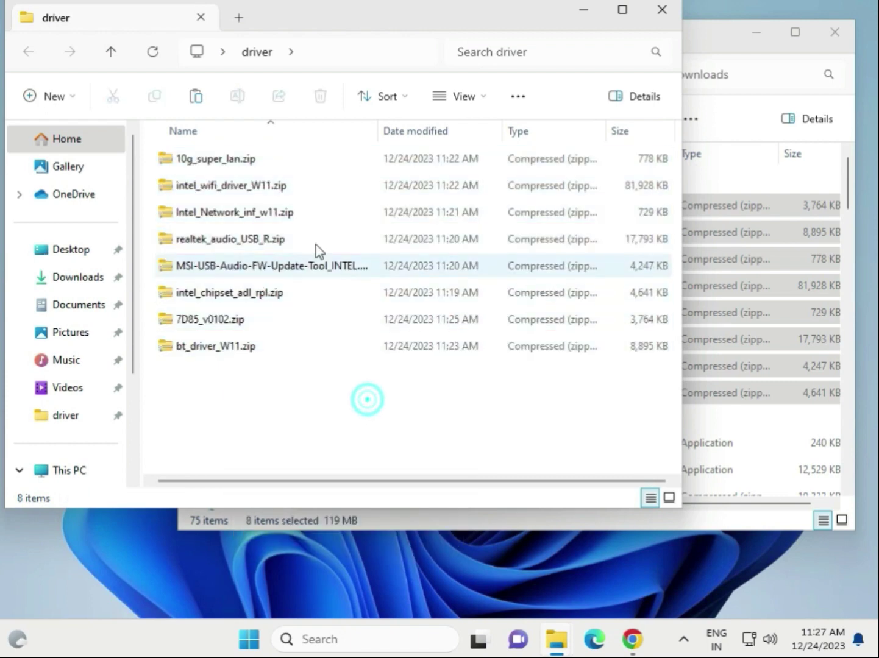
# - Extract 10g_super_lan.zip into the Desktop\driver folder
pyautogui.click(245, 164)
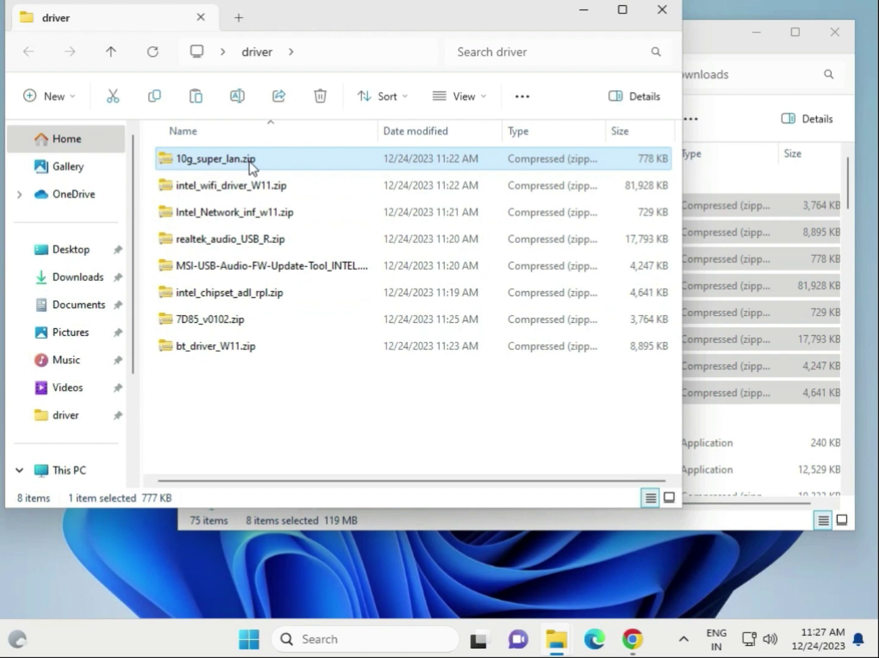
pyautogui.rightClick(250, 162)
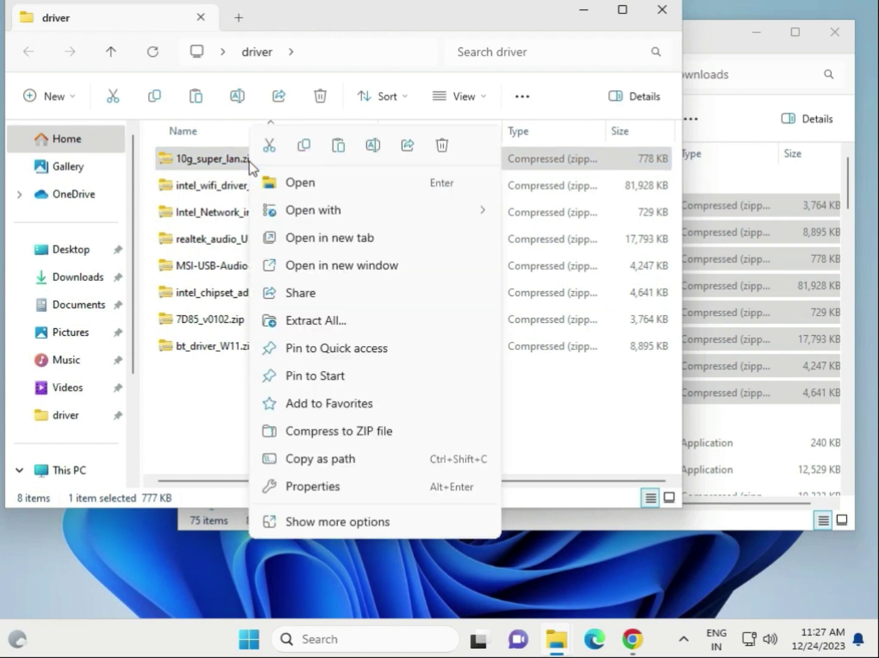
pyautogui.click(307, 524)
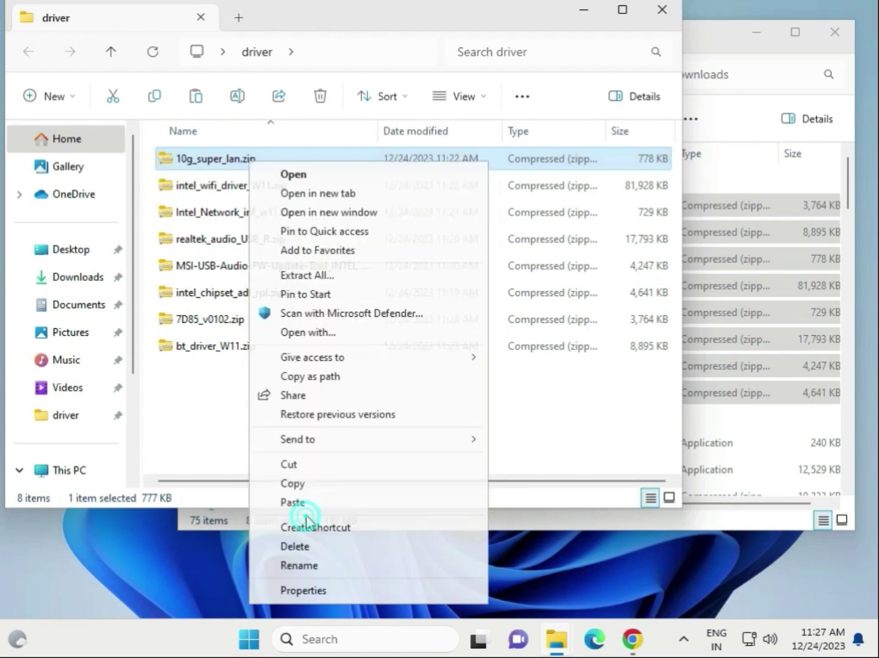
pyautogui.click(340, 275)
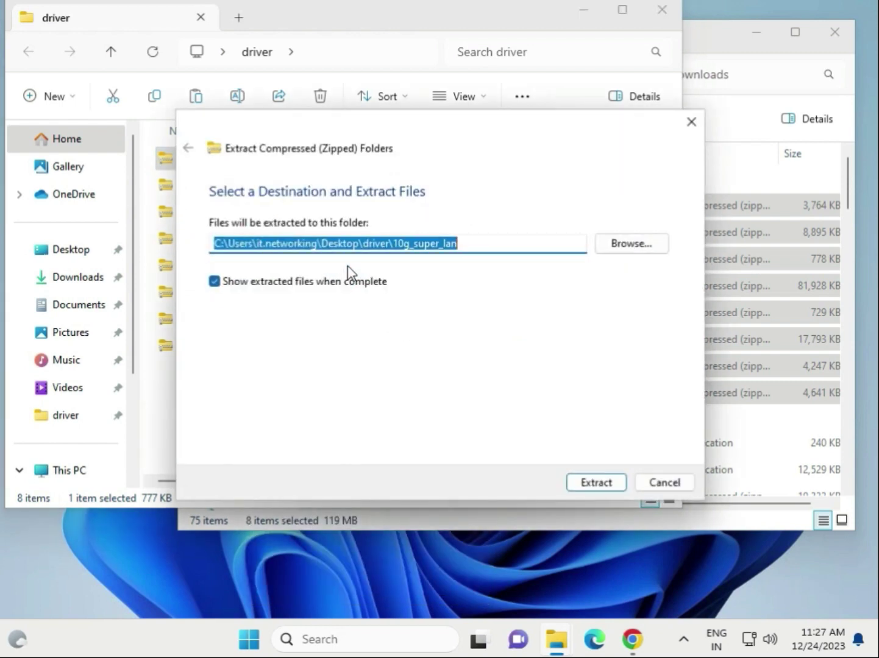
pyautogui.click(627, 243)
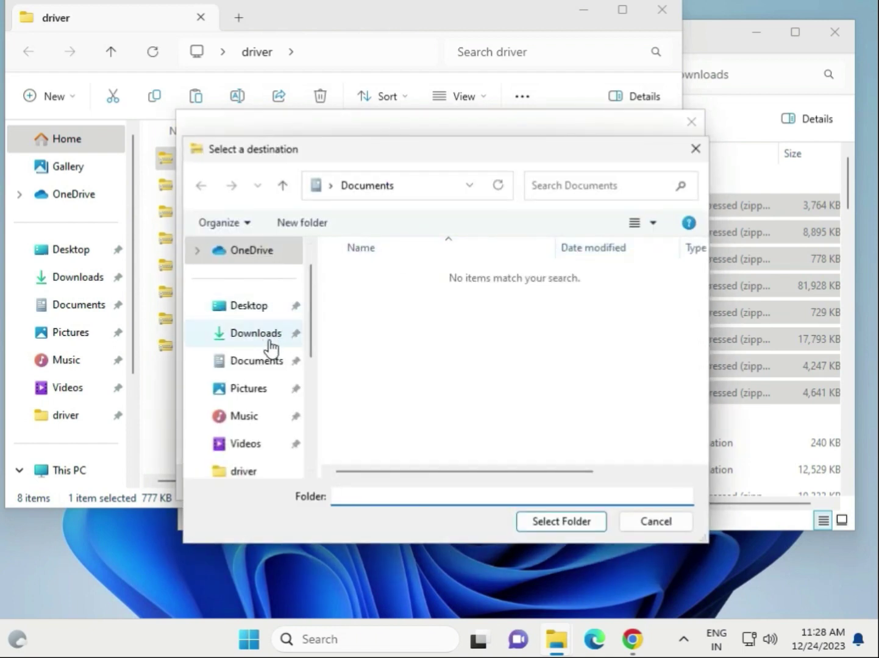
pyautogui.click(262, 311)
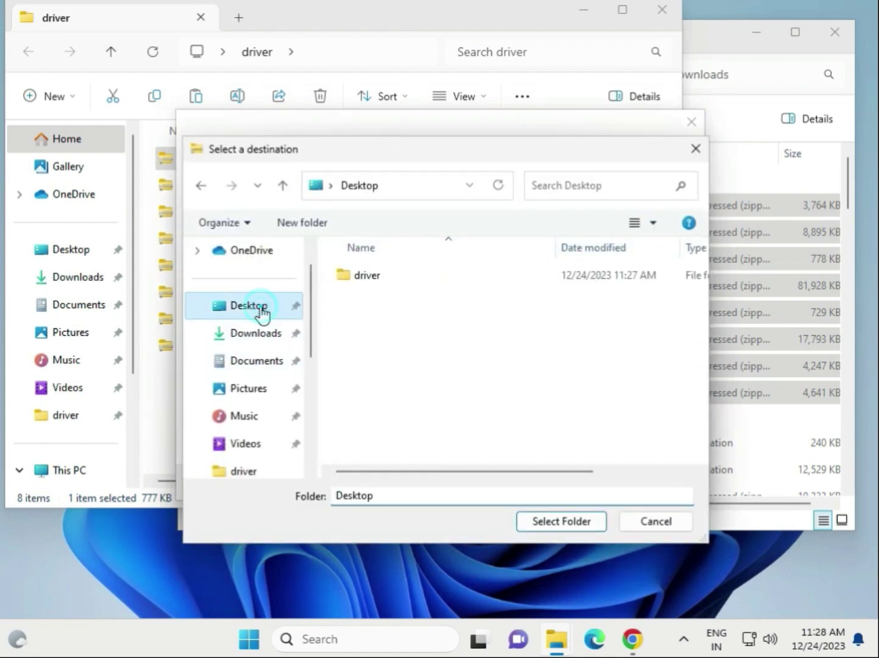
pyautogui.doubleClick(372, 282)
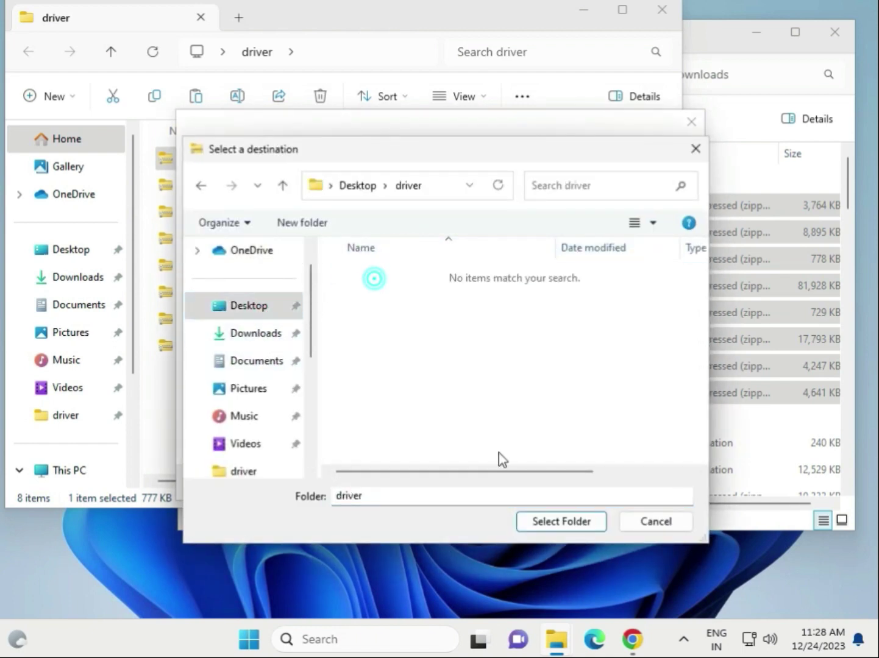
pyautogui.click(561, 522)
pyautogui.click(597, 486)
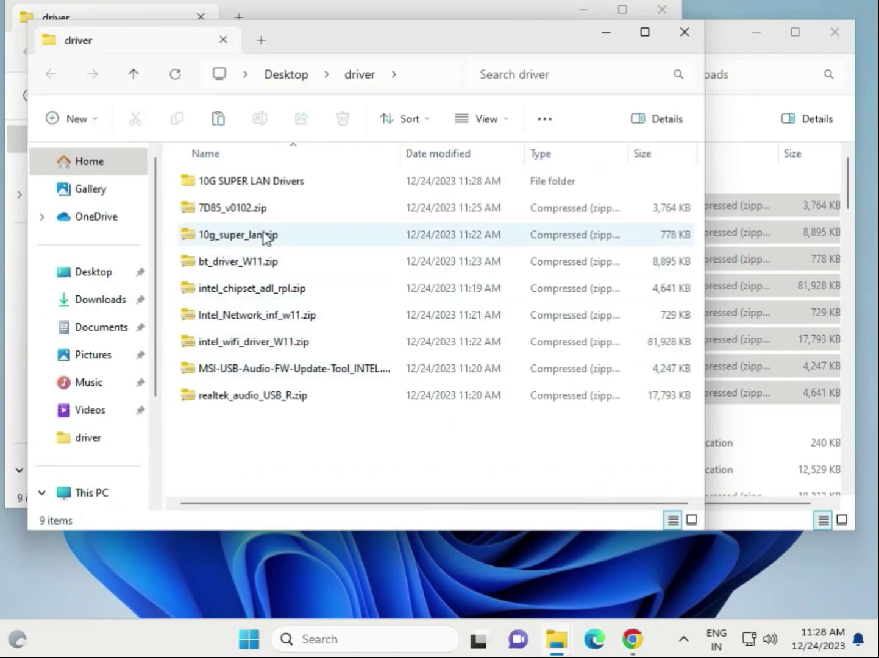
pyautogui.click(684, 37)
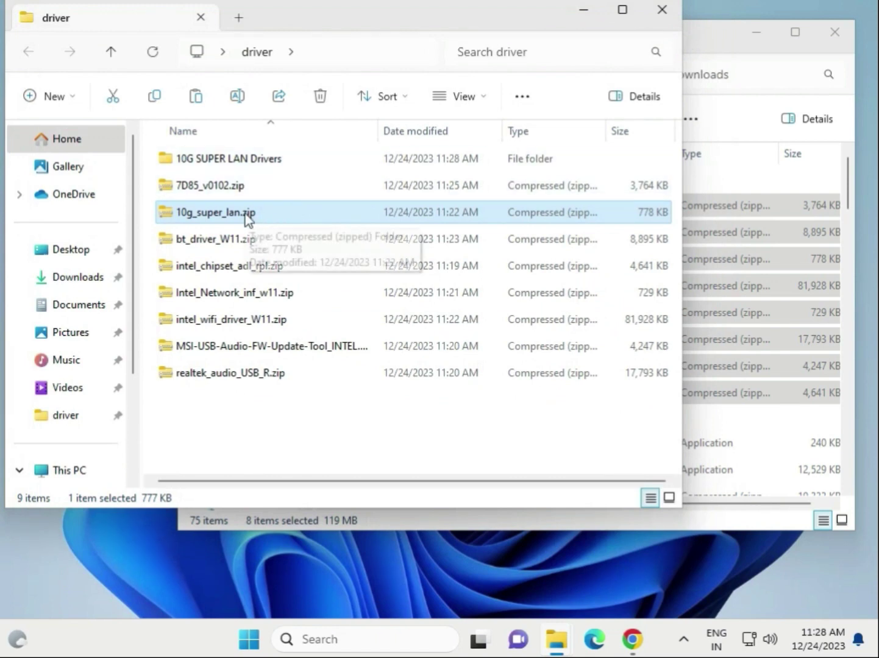
# - Extract 7D85_v0102.zip into the Desktop\driver folder
pyautogui.click(224, 185)
pyautogui.rightClick(225, 186)
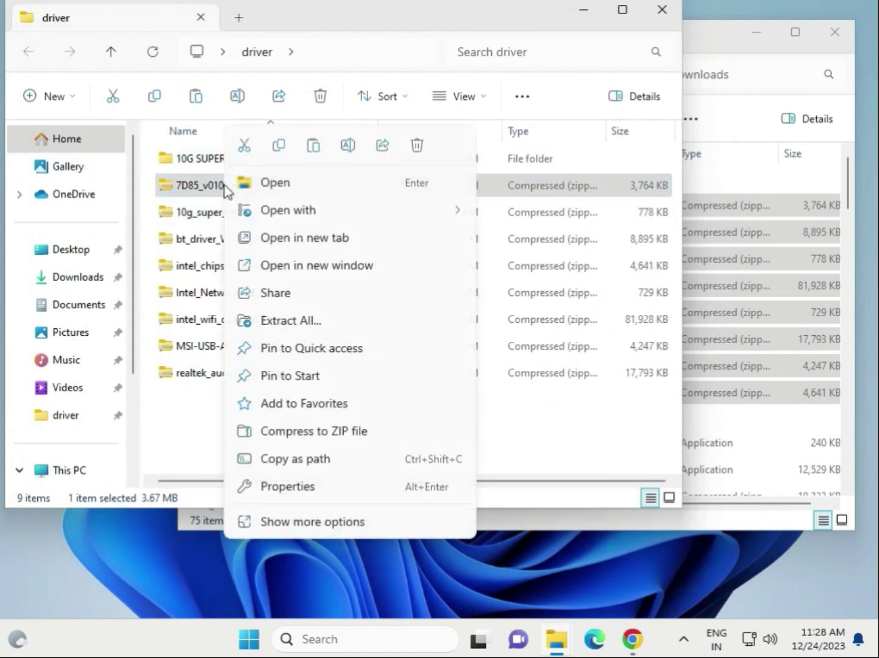
pyautogui.click(296, 522)
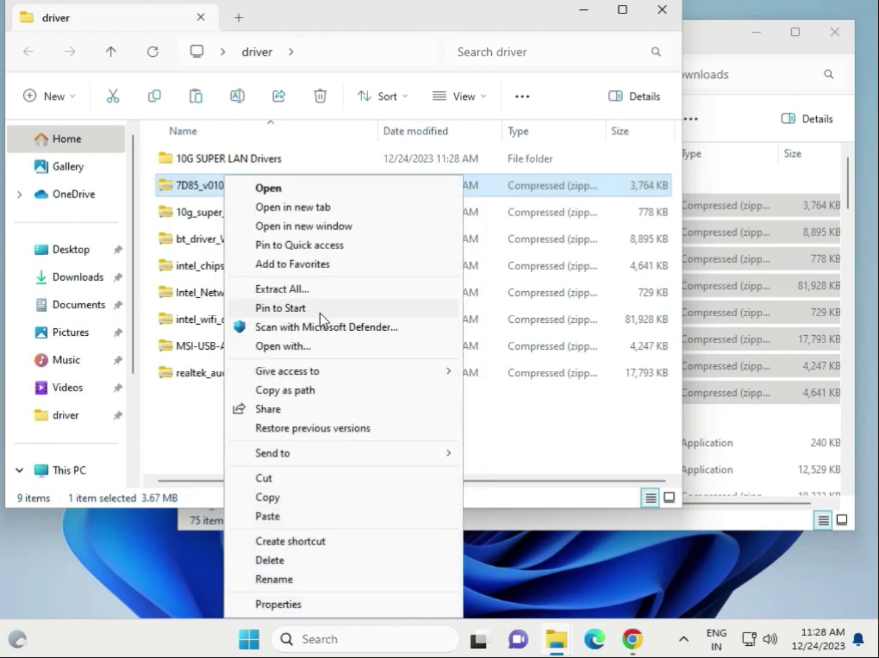
pyautogui.click(323, 290)
pyautogui.click(631, 243)
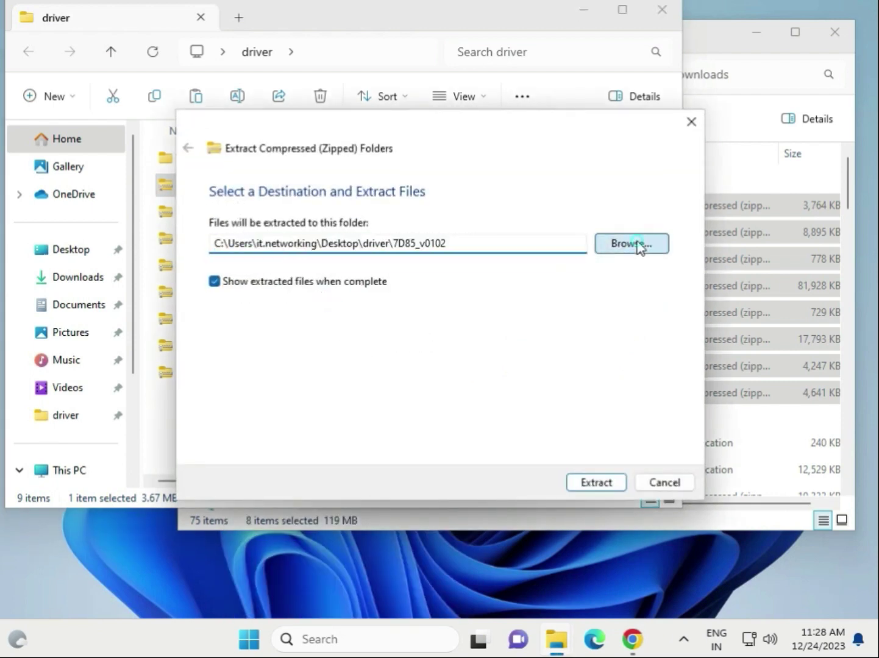
pyautogui.click(259, 309)
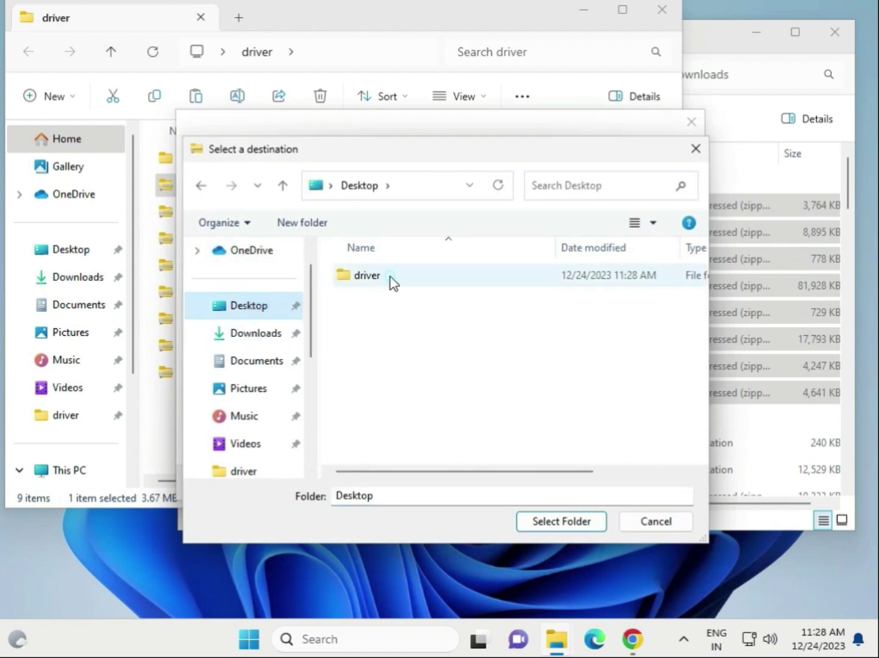
pyautogui.doubleClick(388, 279)
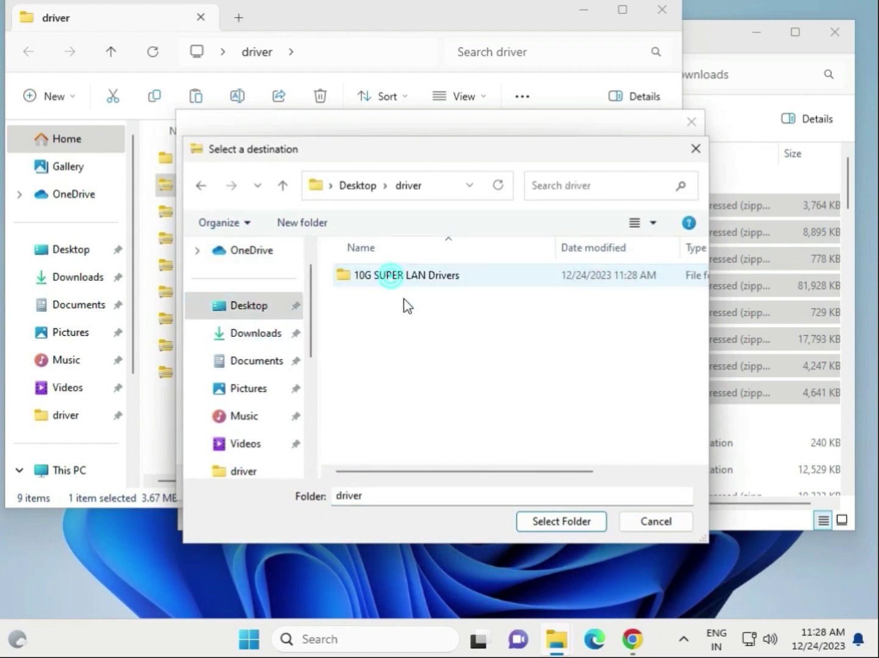
pyautogui.click(572, 524)
pyautogui.click(584, 486)
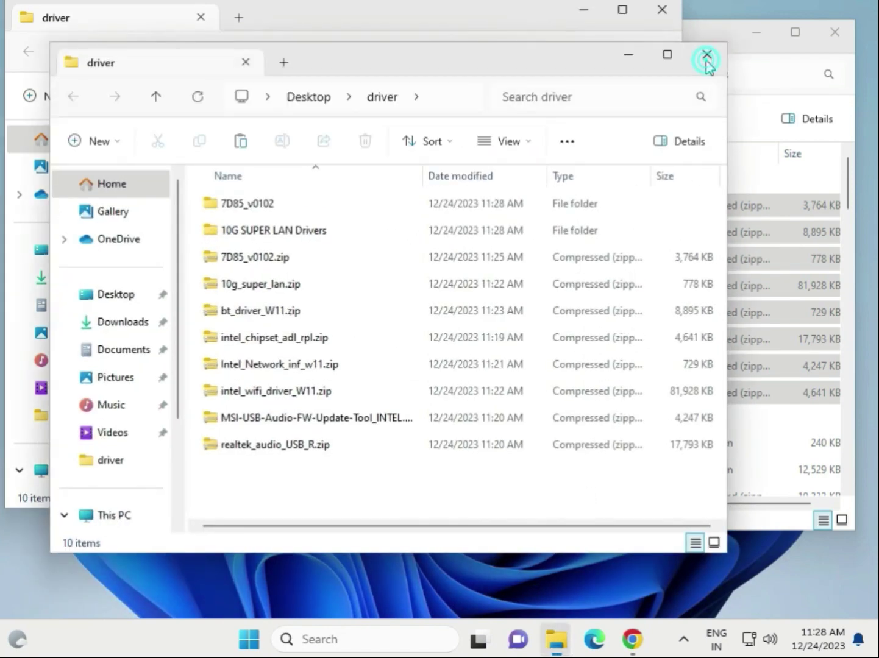
pyautogui.click(707, 56)
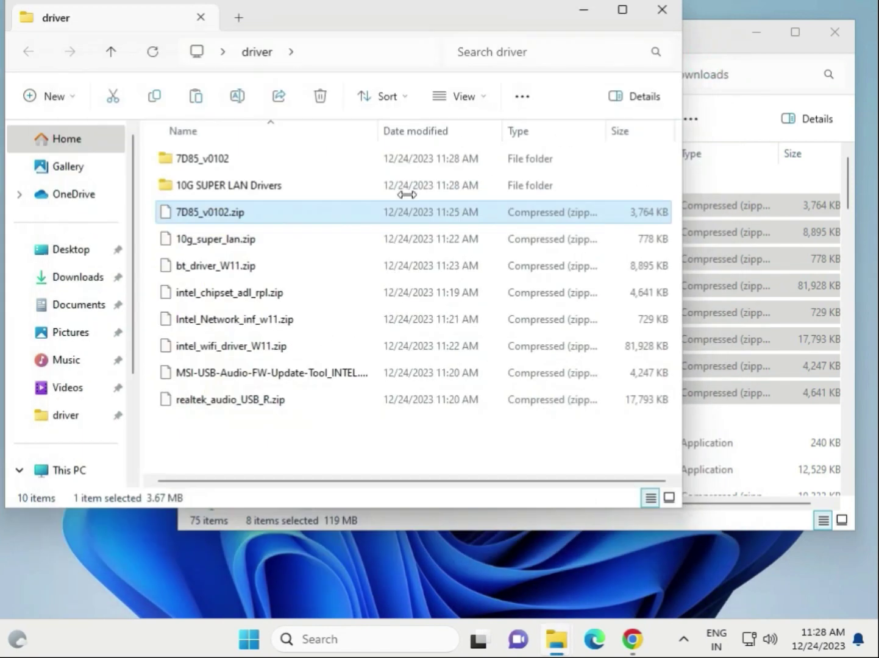
# - Look over the driver folder's items and delete the MSI-USB-Audio-FW-Update-Tool zip
pyautogui.click(221, 188)
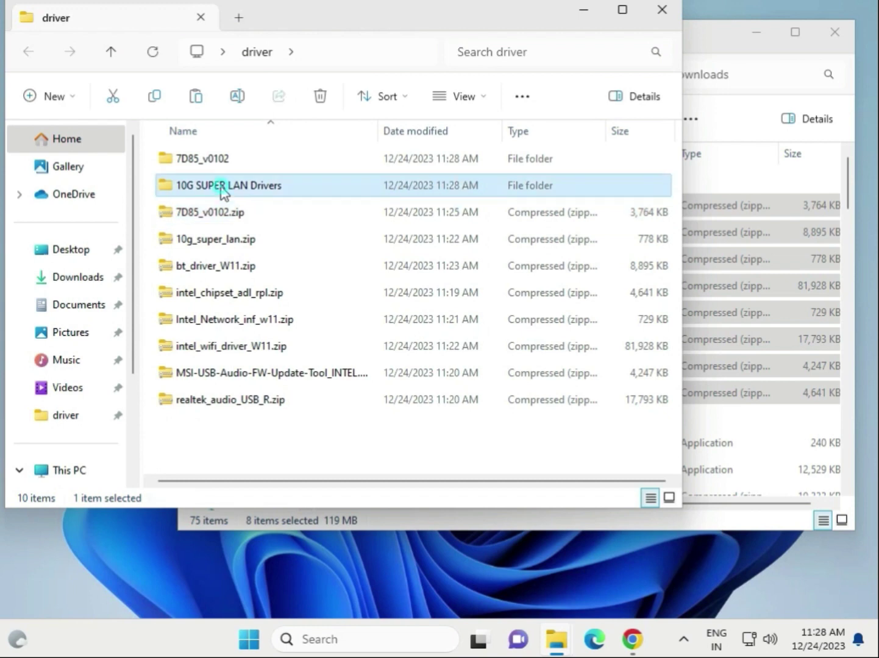
pyautogui.click(221, 242)
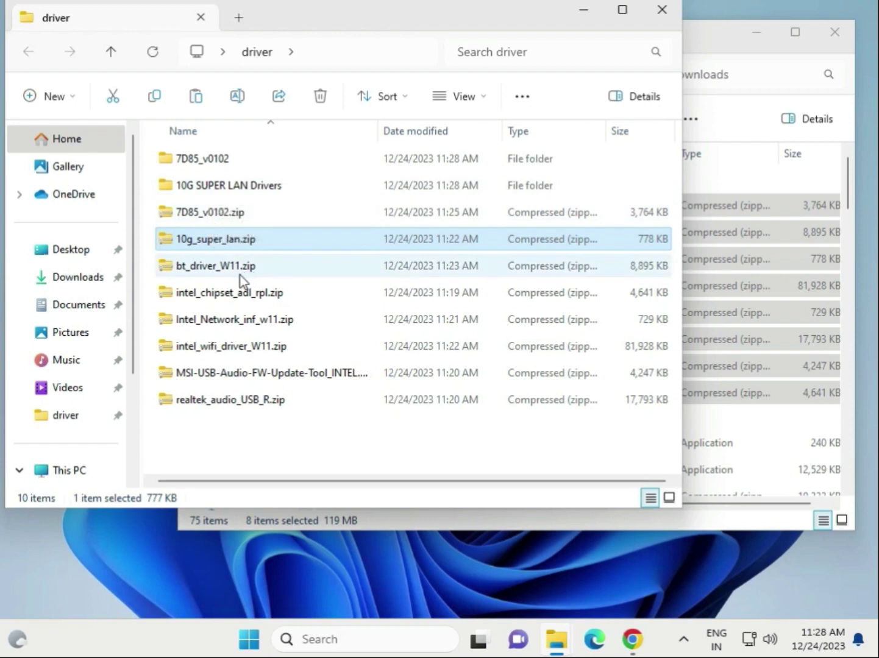
pyautogui.click(192, 269)
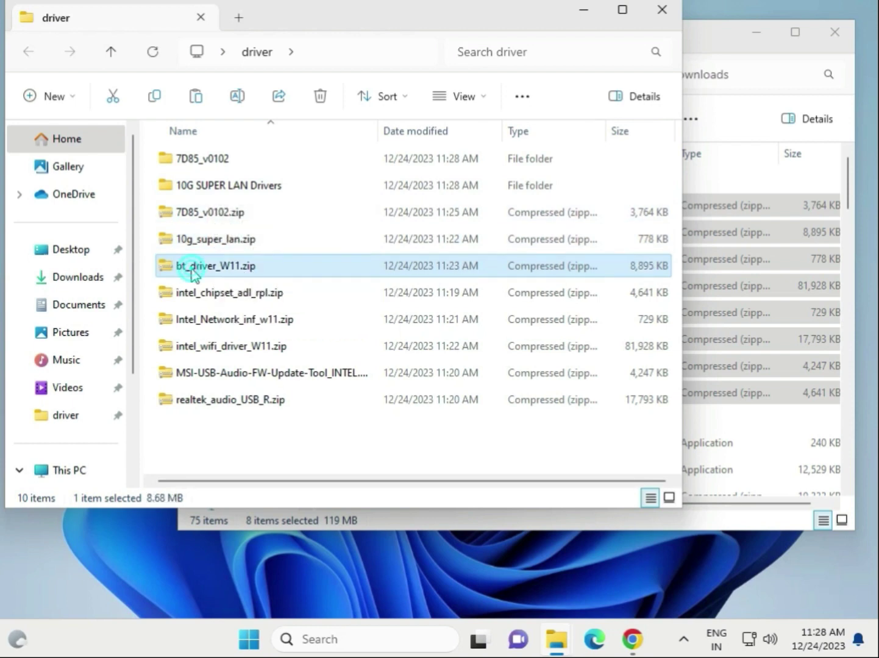
pyautogui.click(210, 294)
pyautogui.click(208, 320)
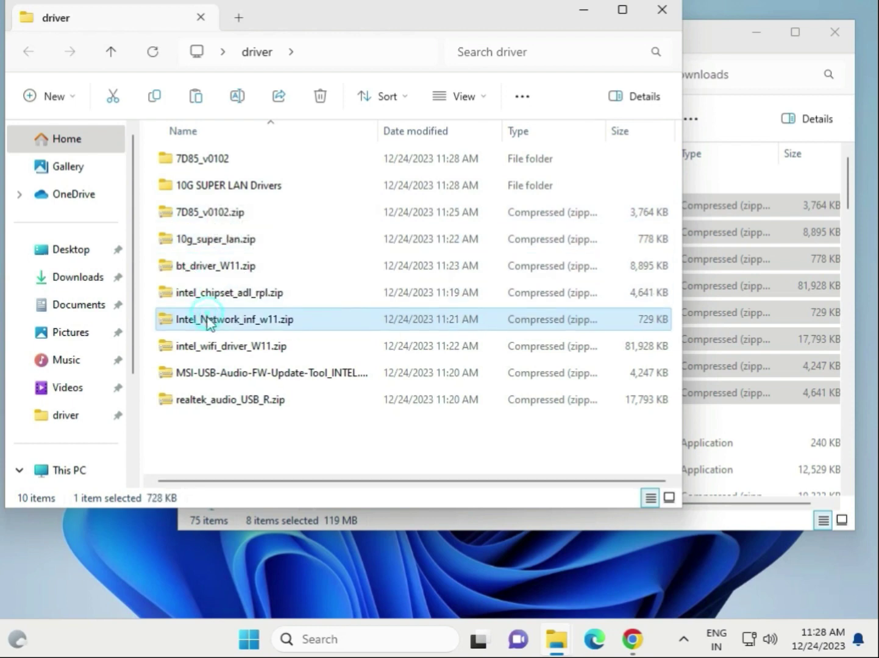
pyautogui.click(215, 345)
pyautogui.click(229, 372)
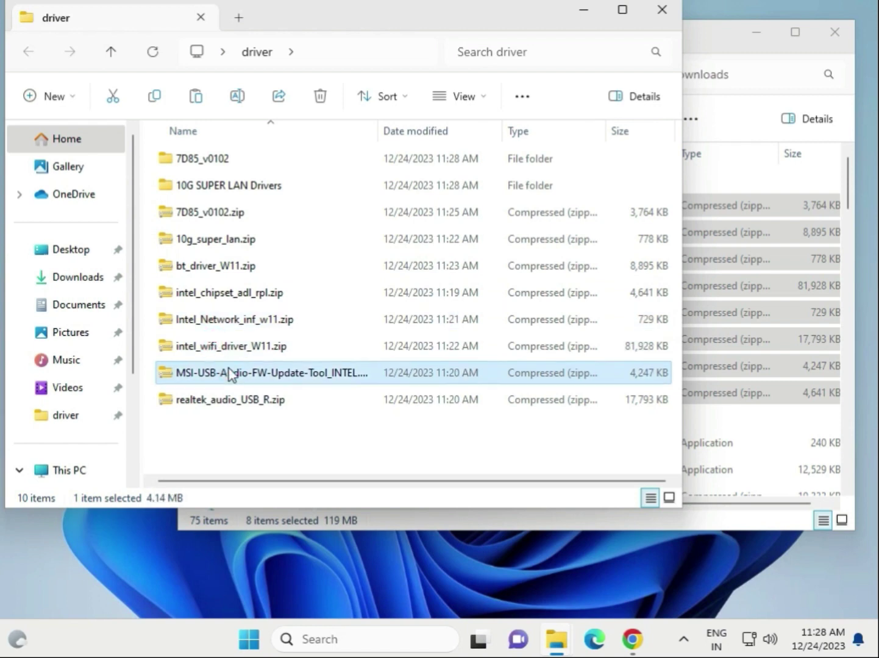
pyautogui.click(230, 399)
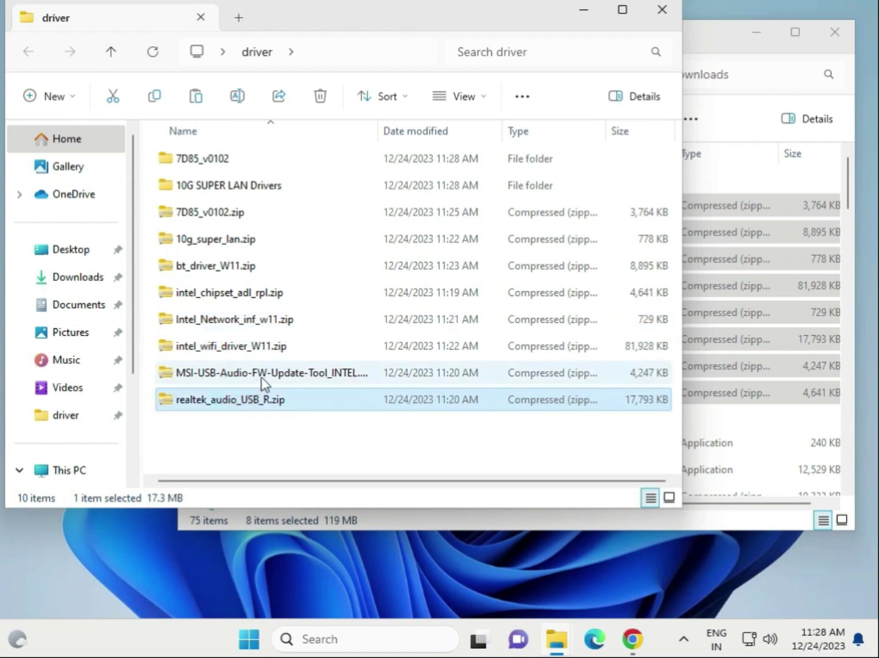
pyautogui.click(263, 377)
pyautogui.press('Delete')
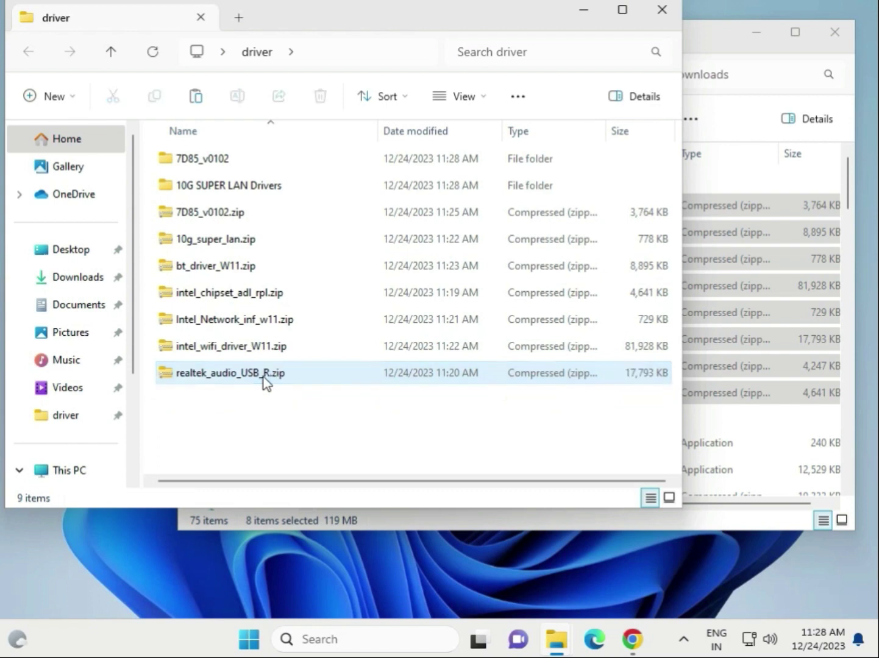
# - Select realtek_audio_USB_R.zip, bring up its actions, then dismiss them and clear the selection
pyautogui.click(263, 377)
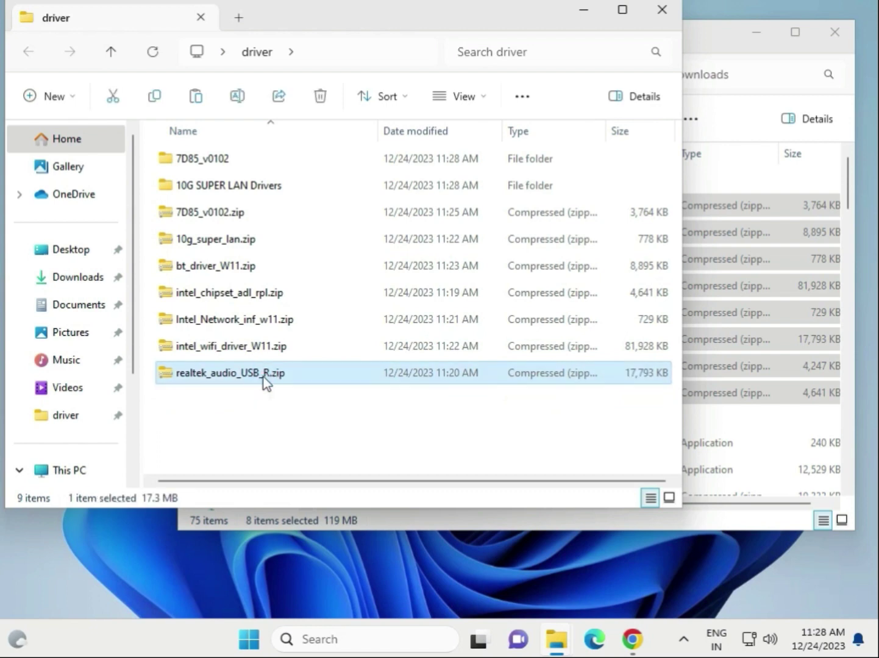
pyautogui.rightClick(263, 377)
pyautogui.click(224, 408)
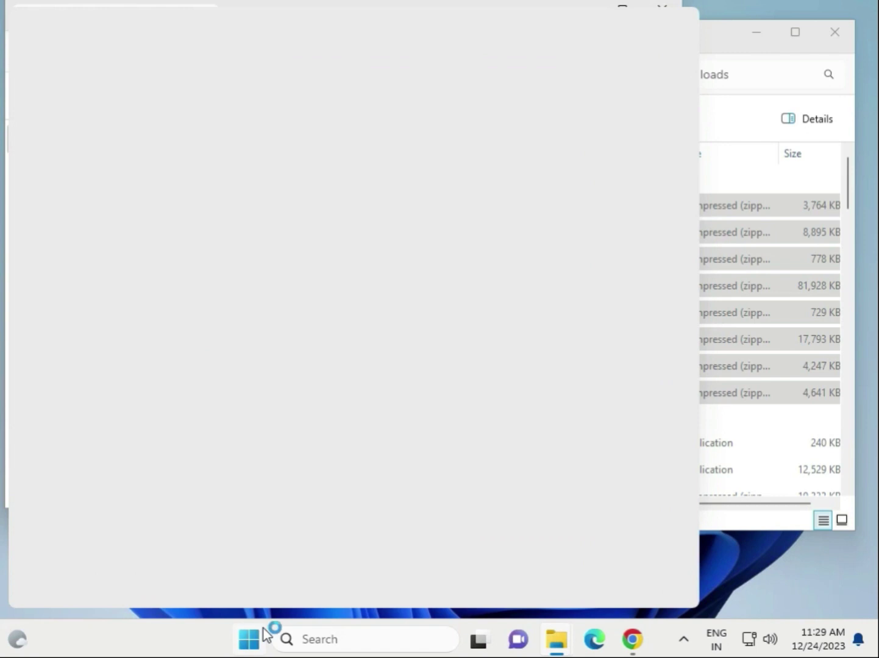
pyautogui.click(762, 560)
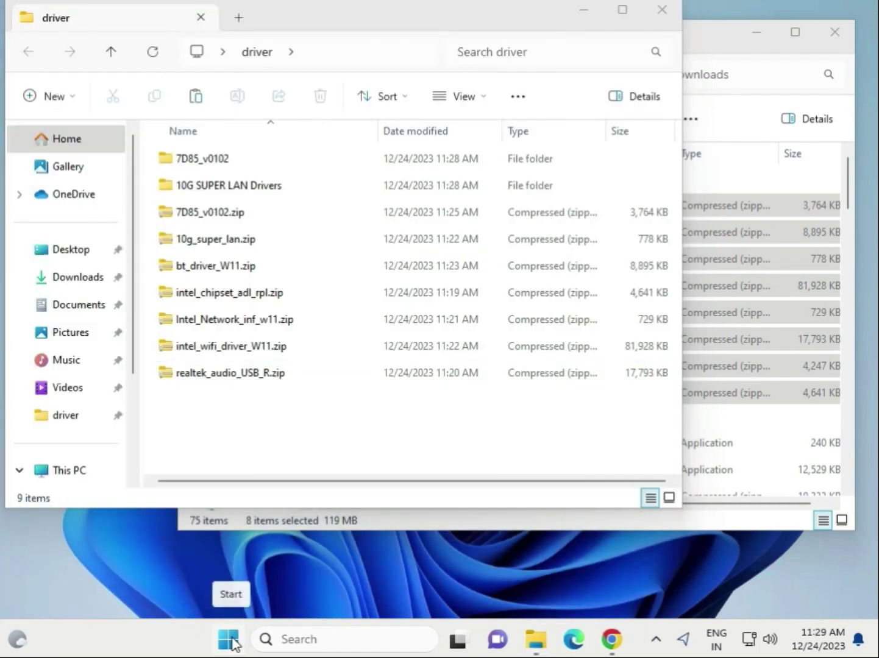
# - Open Device Manager from the Start context menu and place it right of the driver folder window
pyautogui.rightClick(229, 639)
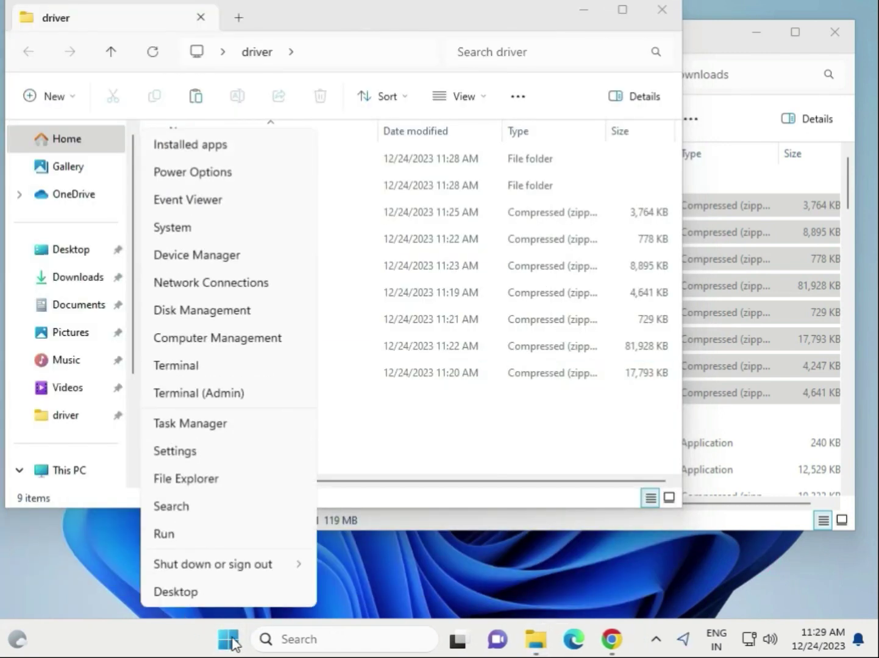
pyautogui.click(219, 260)
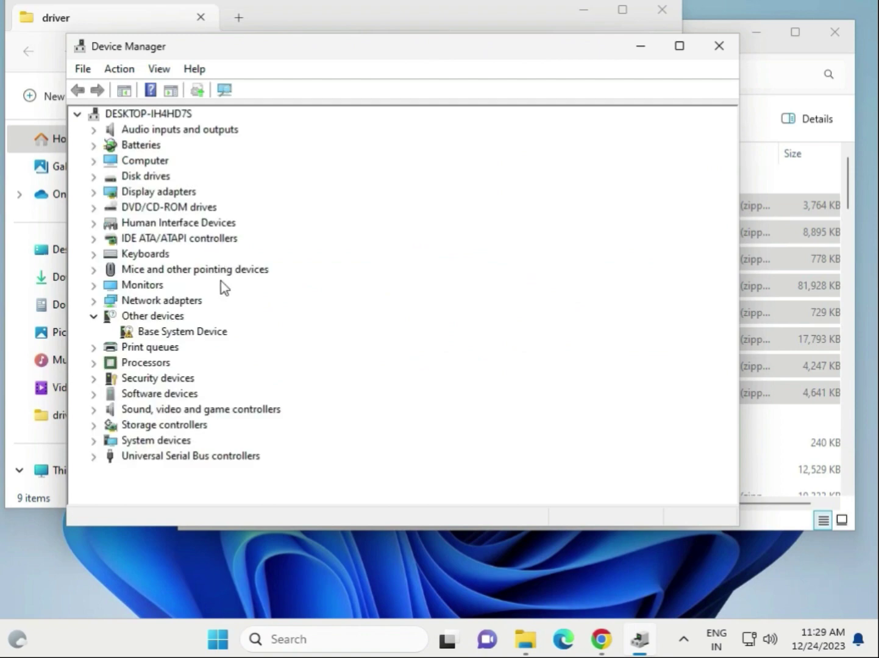
pyautogui.moveTo(249, 49); pyautogui.dragTo(506, 49)
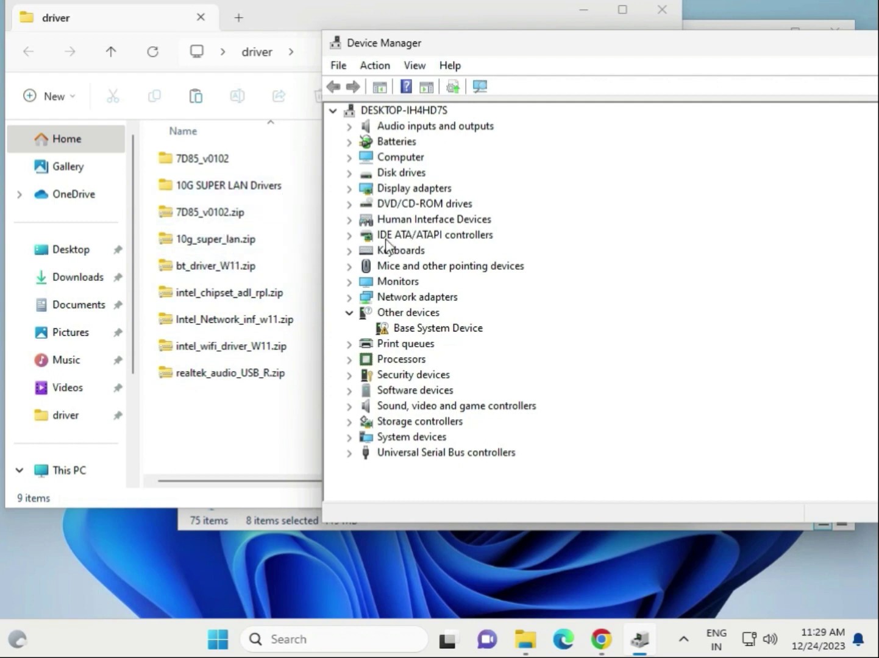
# - Begin a manual driver update for the Intel(R) PRO/1000 MT Desktop Adapter under Network adapters
pyautogui.click(349, 297)
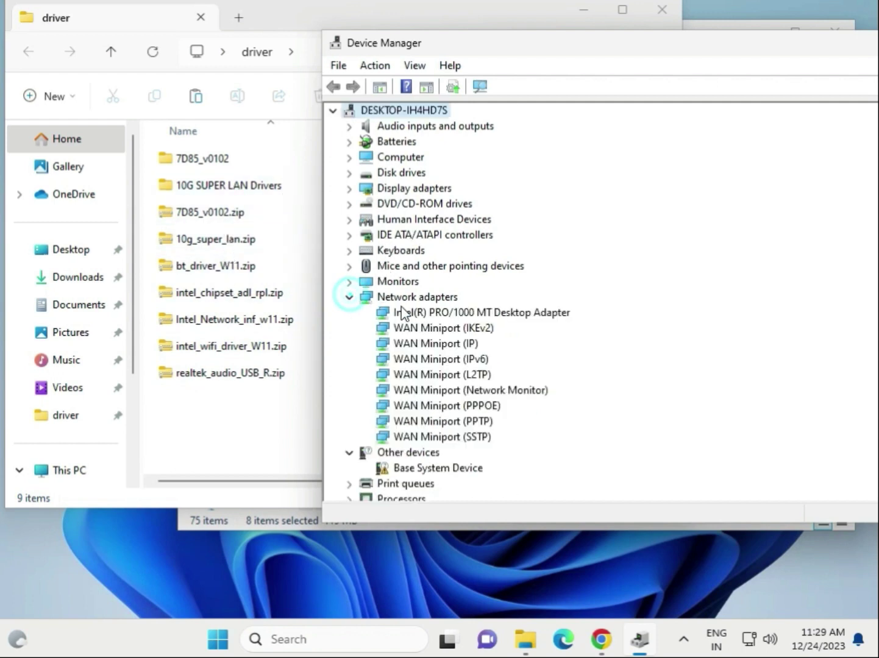
pyautogui.click(452, 314)
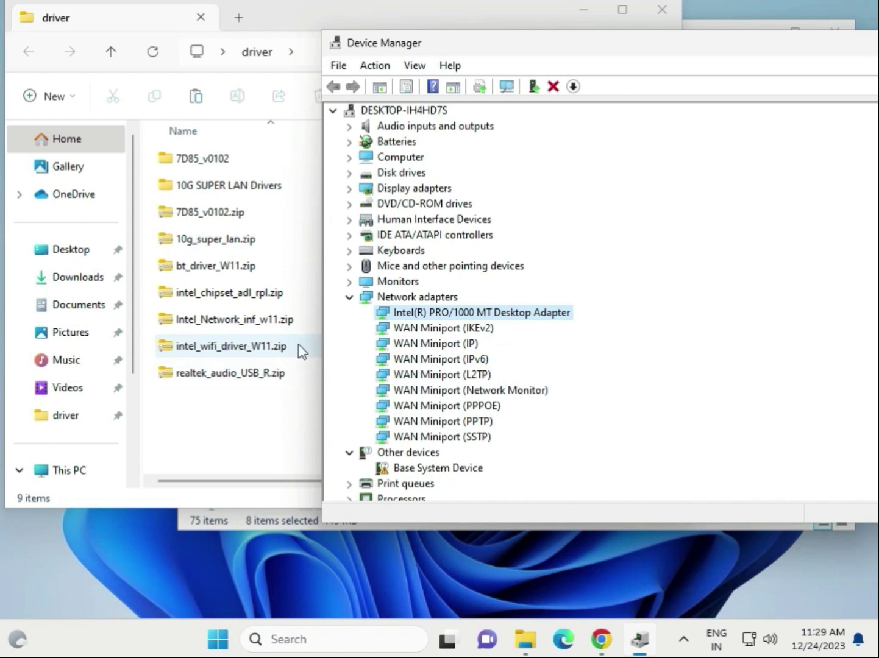
pyautogui.rightClick(426, 315)
pyautogui.click(463, 327)
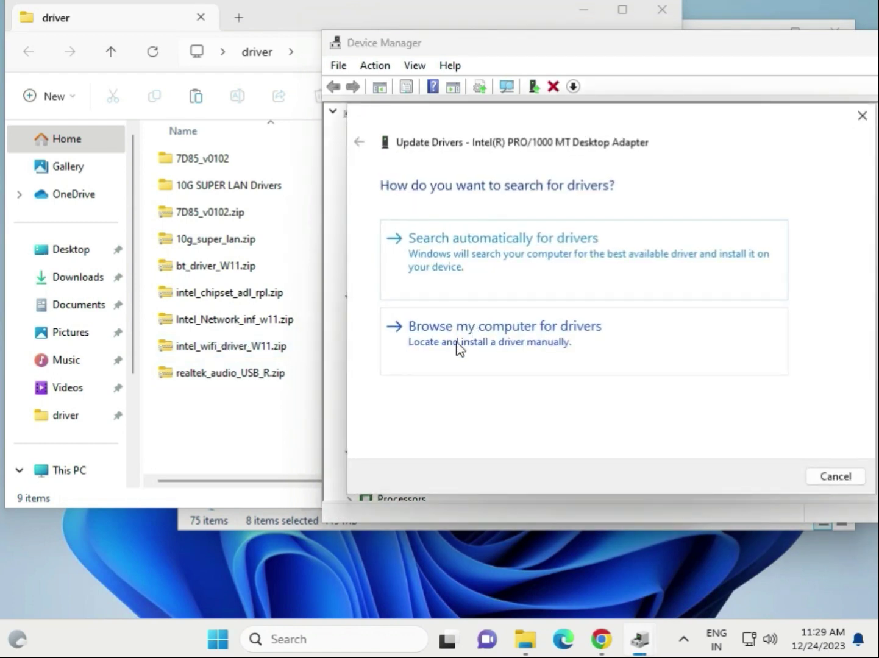
pyautogui.click(571, 359)
# - Choose the Desktop\driver folder as the driver search location
pyautogui.click(752, 252)
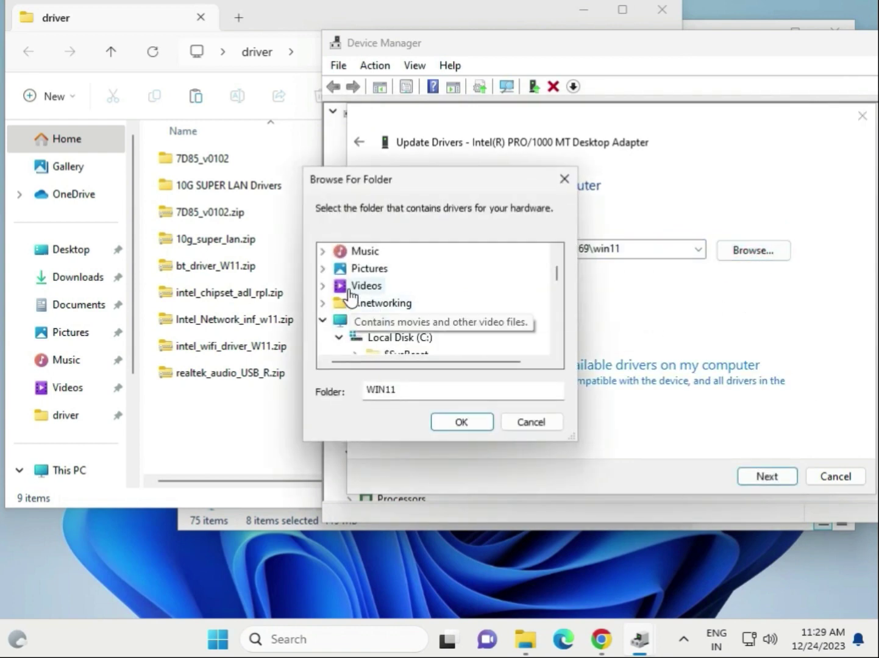
pyautogui.scroll(-2, 358, 305)
pyautogui.scroll(-6, 361, 310)
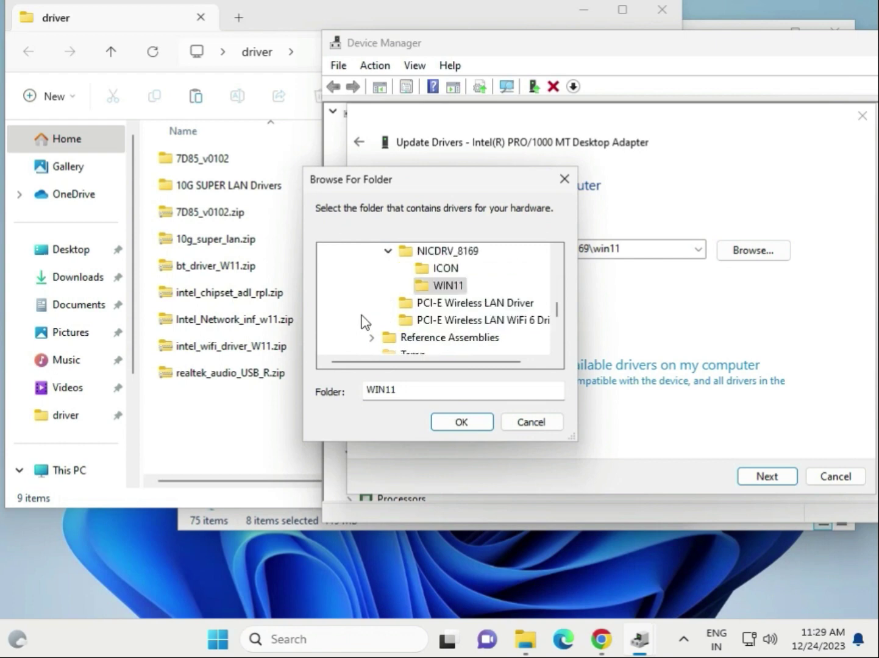
pyautogui.scroll(7, 362, 313)
pyautogui.click(338, 285)
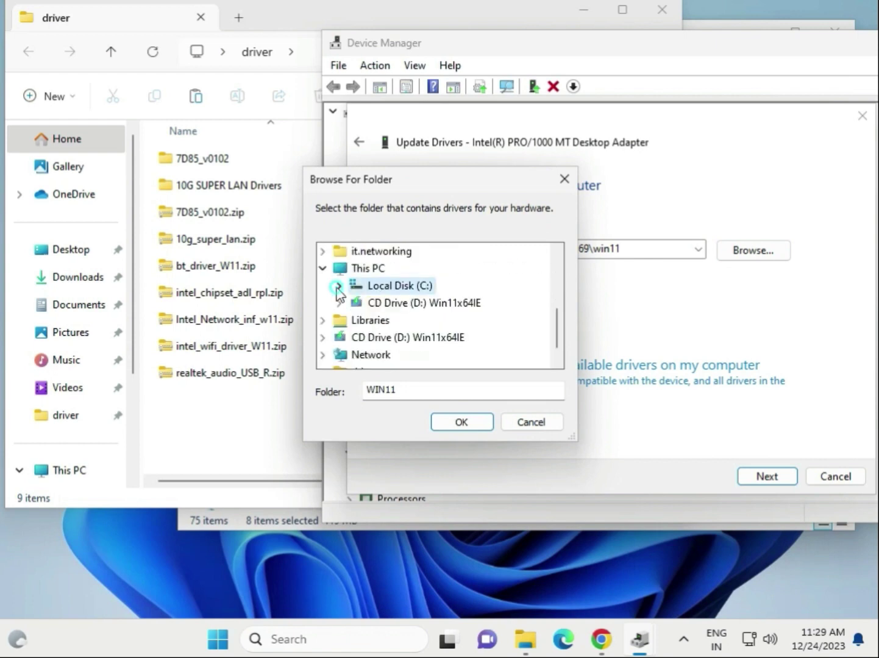
pyautogui.scroll(1, 335, 298)
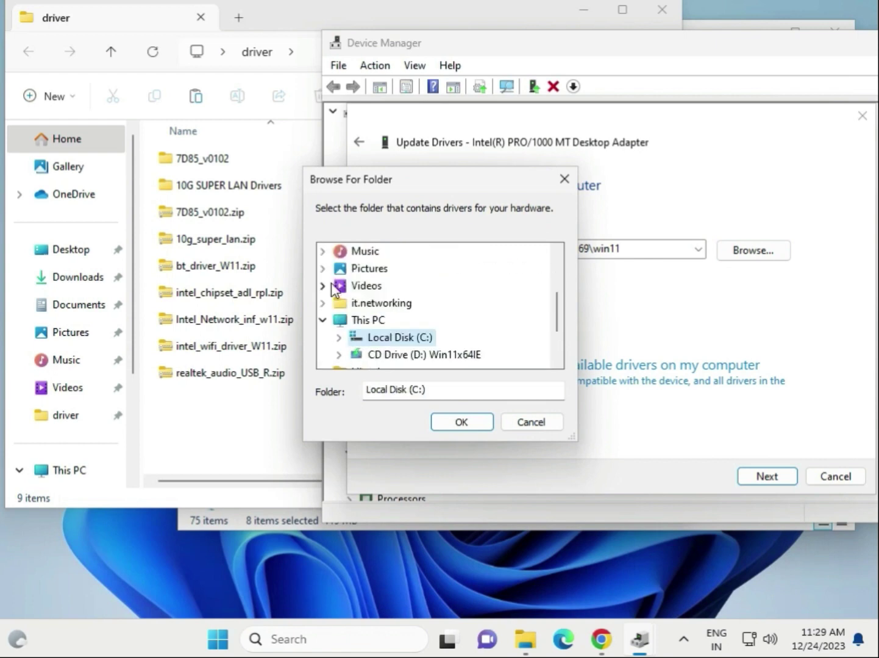
pyautogui.scroll(2, 334, 292)
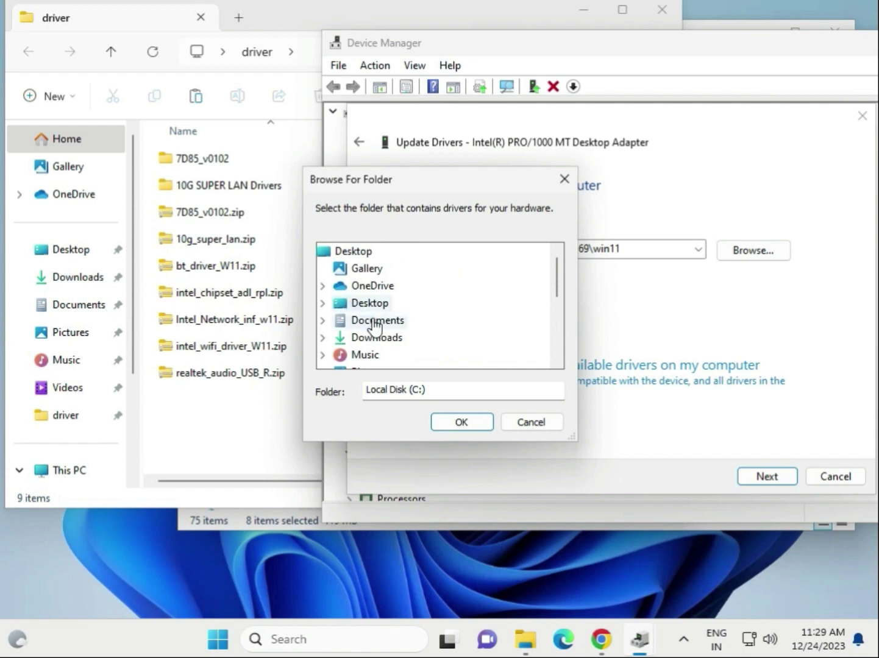
pyautogui.doubleClick(363, 303)
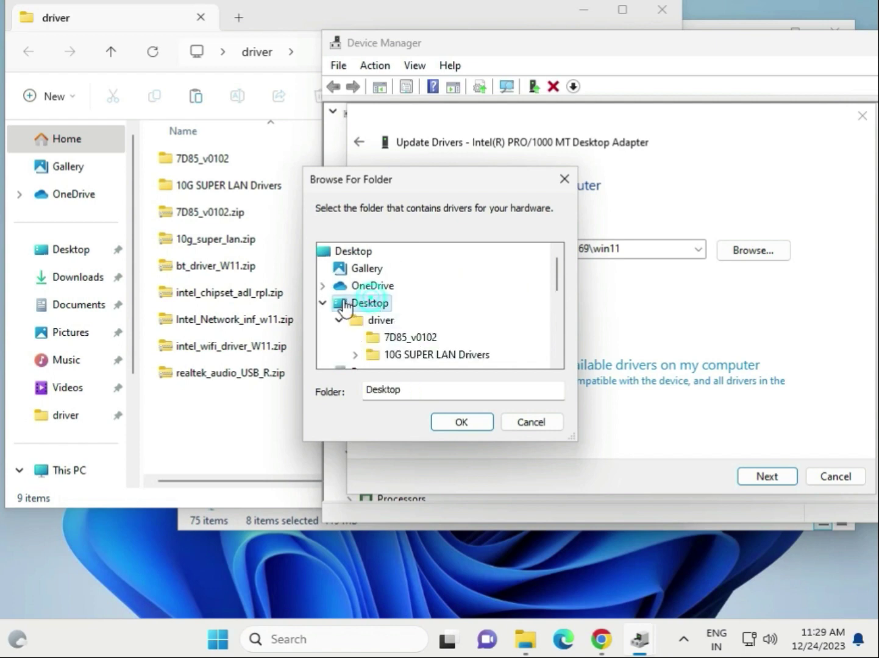
pyautogui.doubleClick(378, 321)
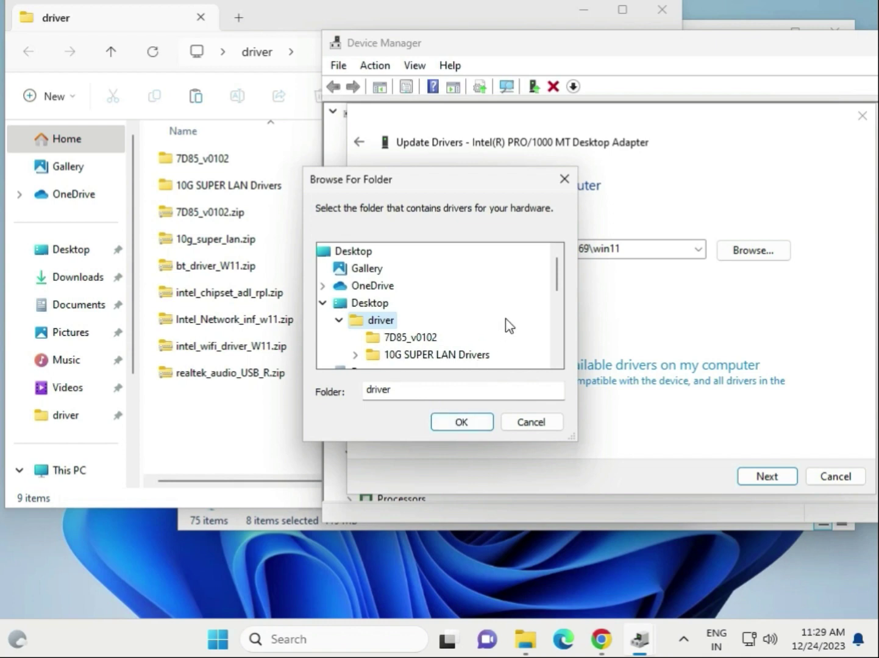
pyautogui.scroll(-1, 506, 326)
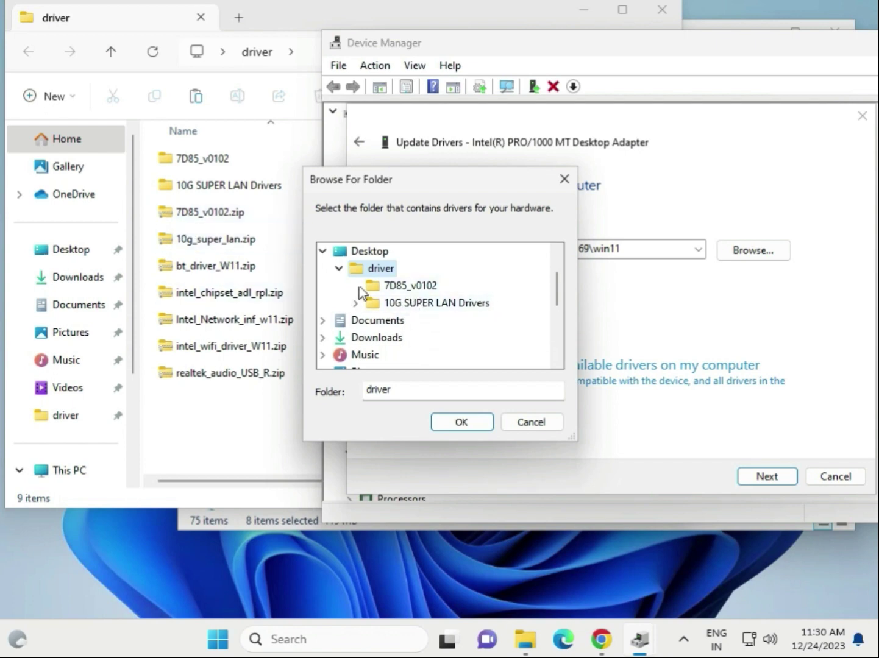
# - Search the driver folder, which reports the best driver is already installed, and close the wizard
pyautogui.click(453, 422)
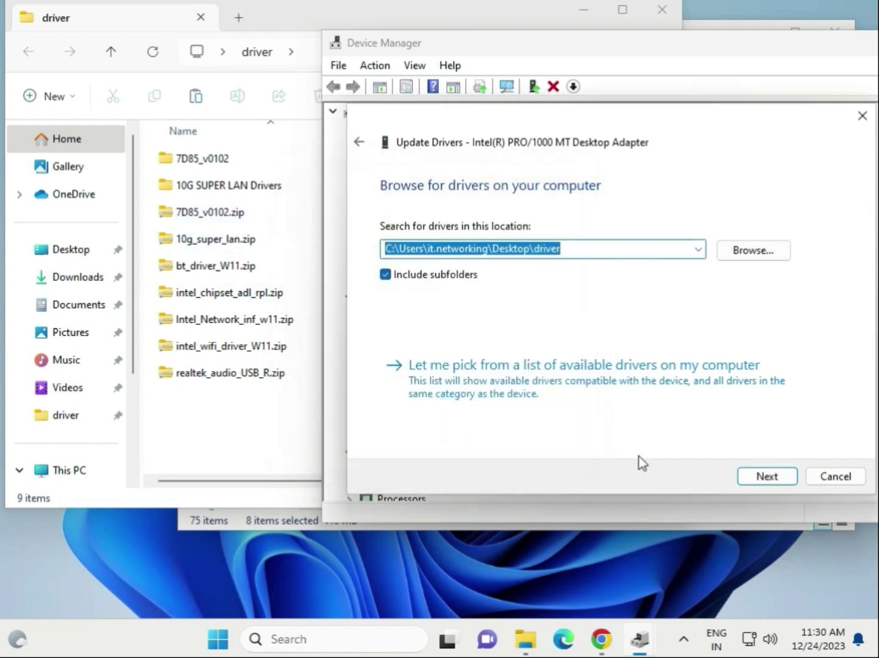
pyautogui.click(780, 480)
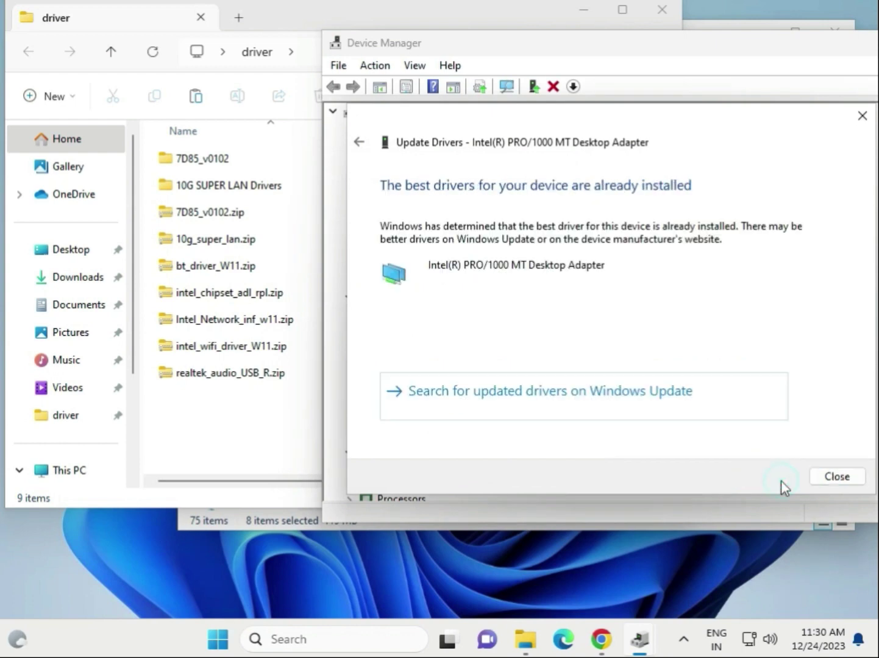
pyautogui.click(818, 479)
# - Check the Microsoft Basic Display Adapter, then show the Intel(R) PRO/1000 MT Desktop Adapter again
pyautogui.click(349, 296)
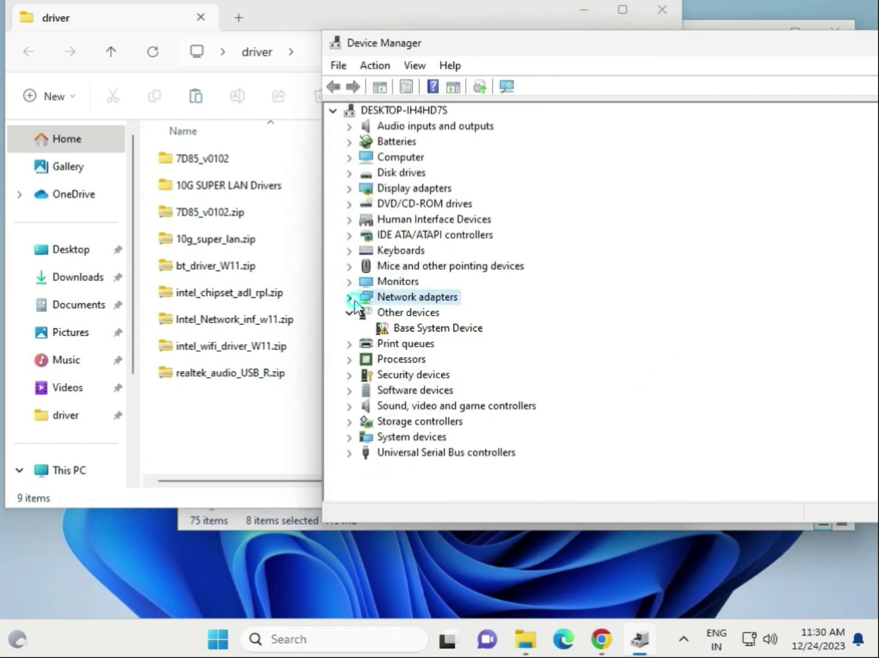
pyautogui.click(348, 188)
pyautogui.click(407, 203)
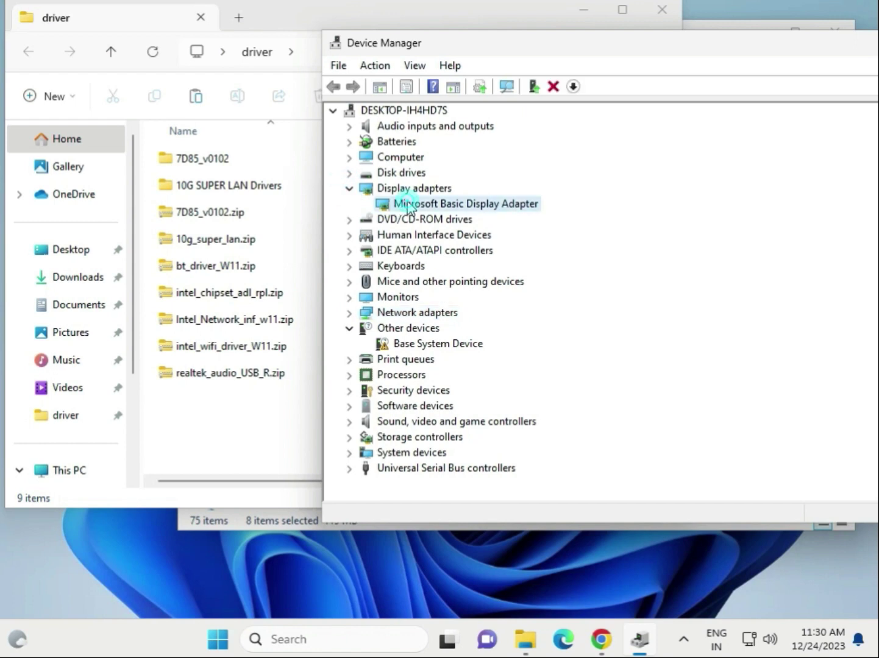
pyautogui.click(347, 189)
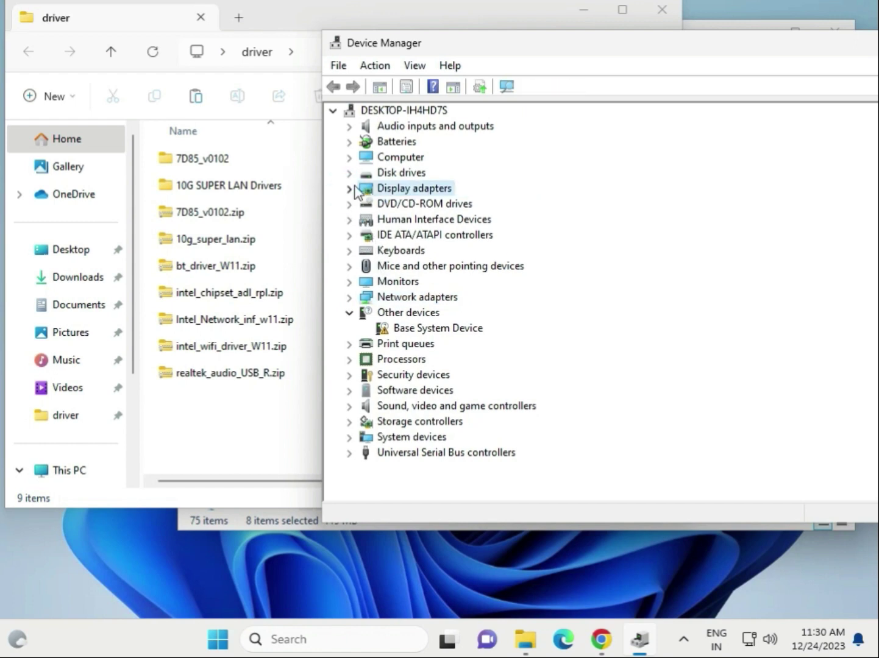
pyautogui.click(352, 298)
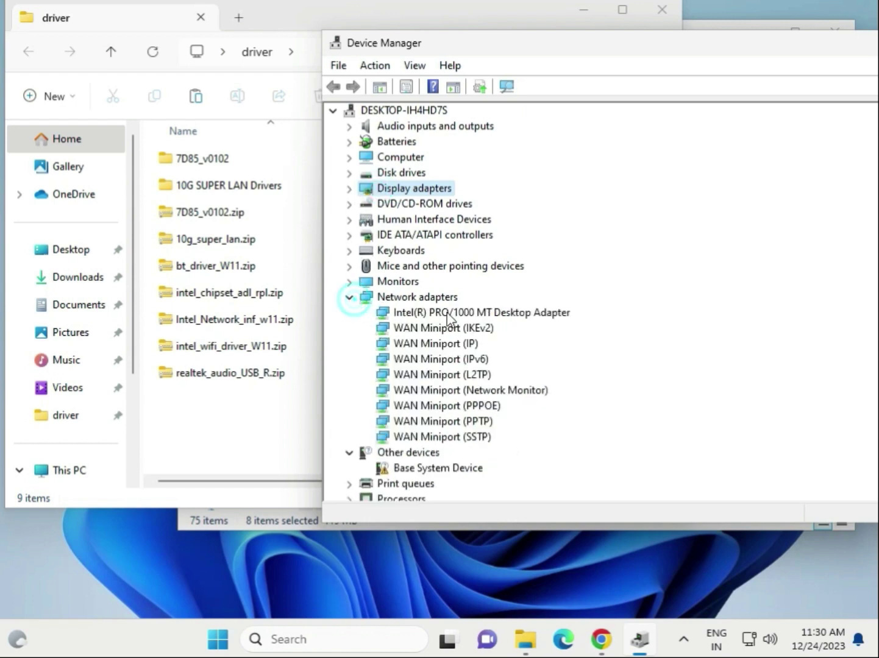
pyautogui.click(448, 313)
# - Reveal the two Intel Core i3-6098P processors and the High Definition Audio Device
pyautogui.scroll(-3, 416, 317)
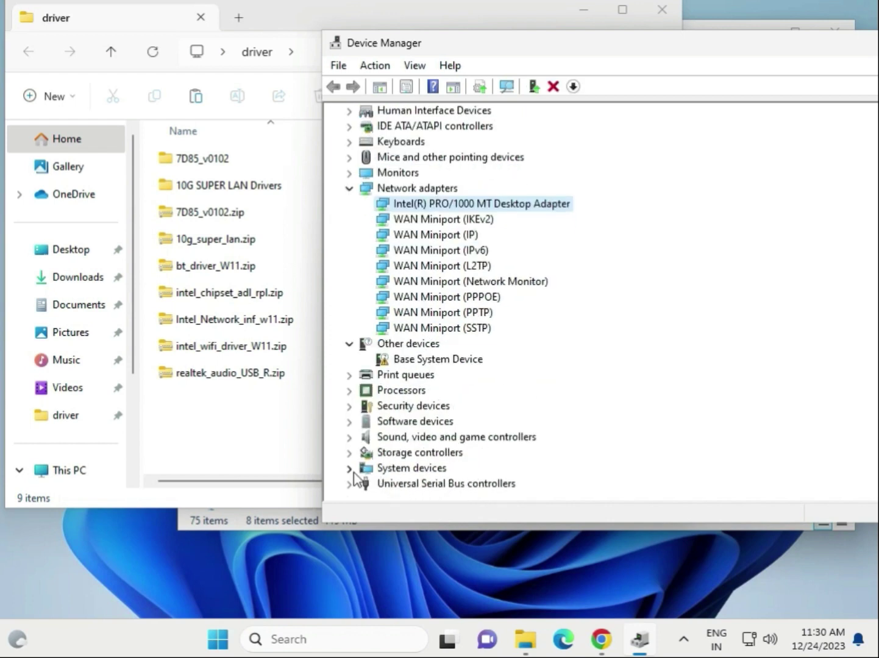
pyautogui.click(349, 391)
pyautogui.click(508, 406)
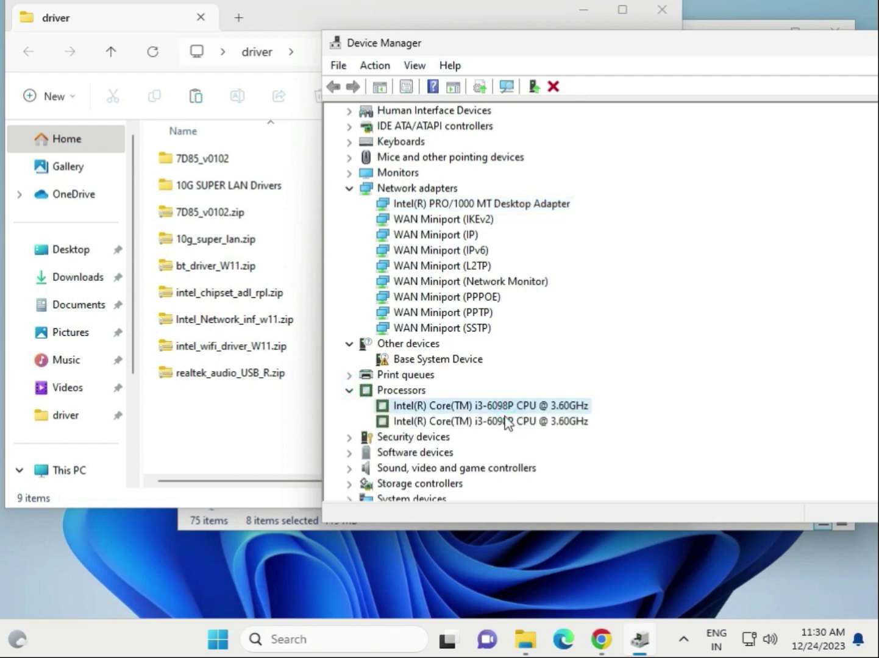
pyautogui.click(507, 421)
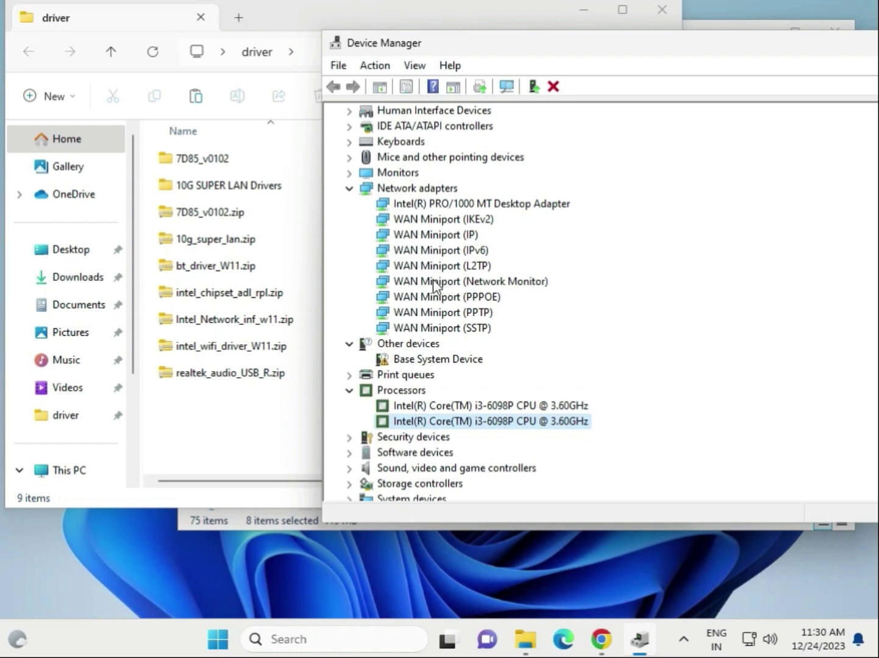
pyautogui.click(350, 469)
pyautogui.click(457, 437)
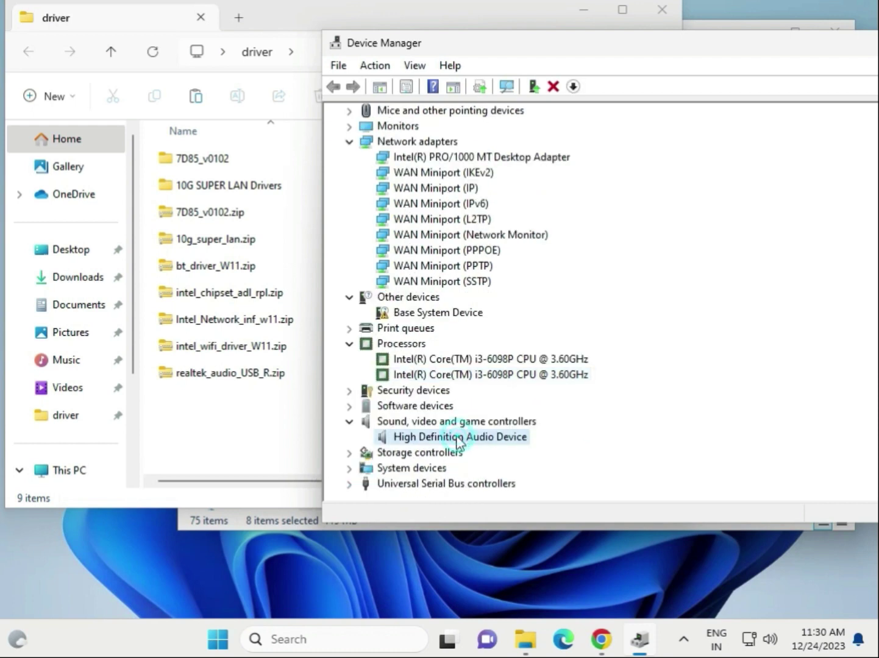